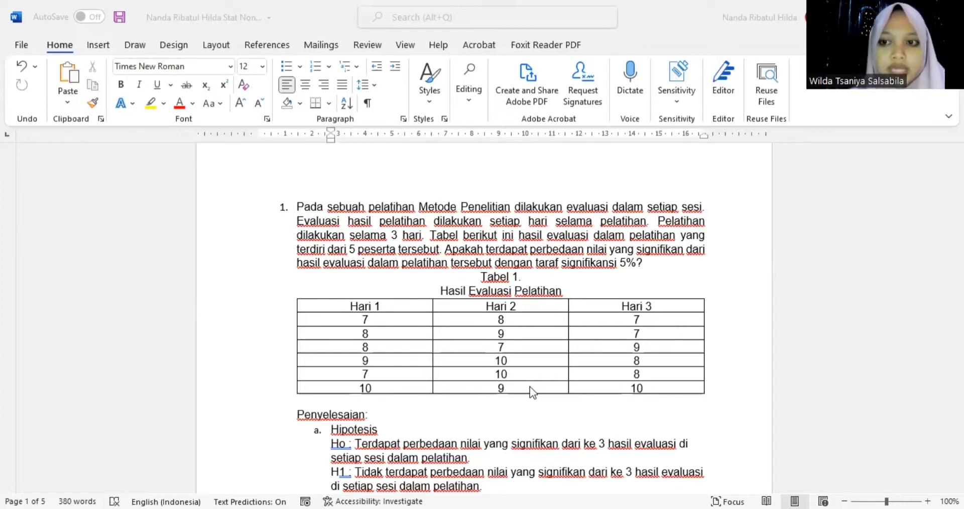
Read the training evaluation problem with its three-day score table, hypotheses, significance level and critical region.
scroll(480, 420, down, 1)
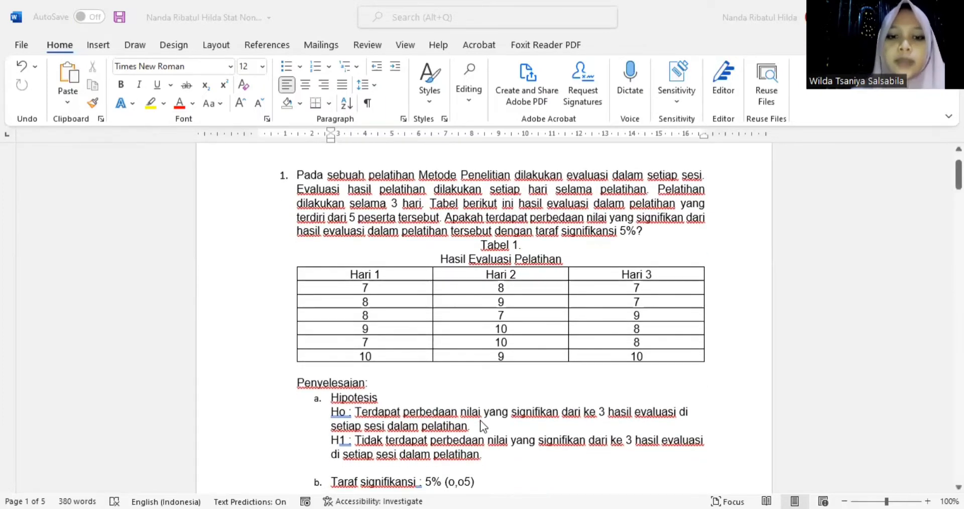
scroll(480, 420, up, 1)
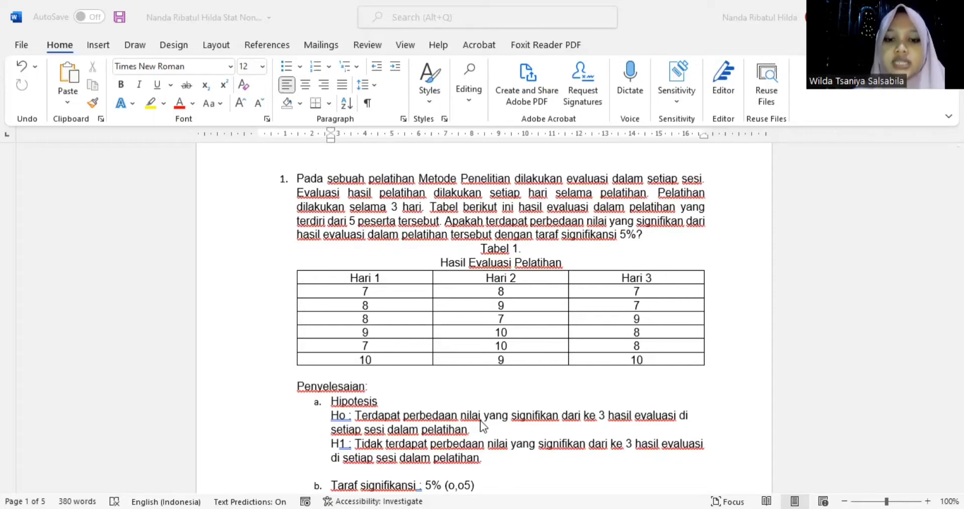
scroll(480, 420, down, 5)
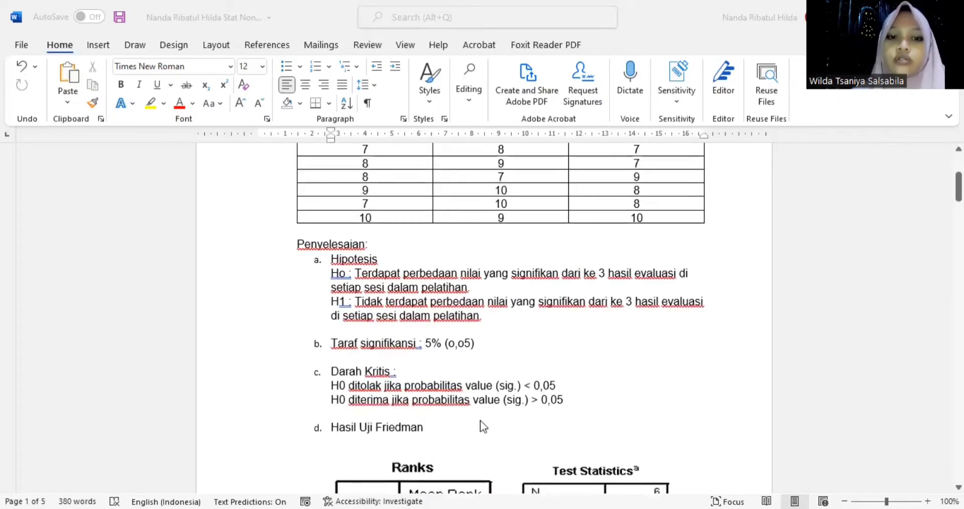
scroll(480, 420, up, 2)
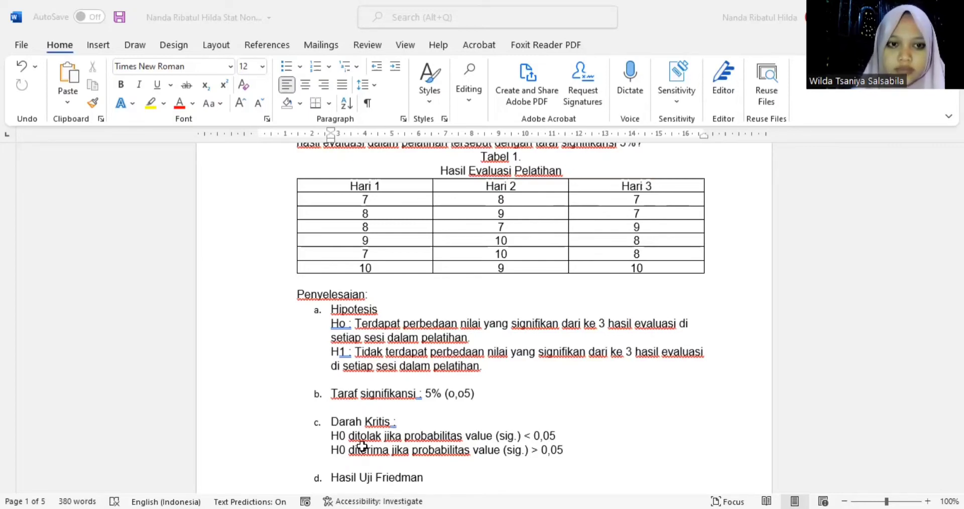
Switch to the Excel workbook and copy the Hari1 to Hari3 scores in A2:C7 of Sheet4, without the headers.
key(alt+Tab)
click(185, 483)
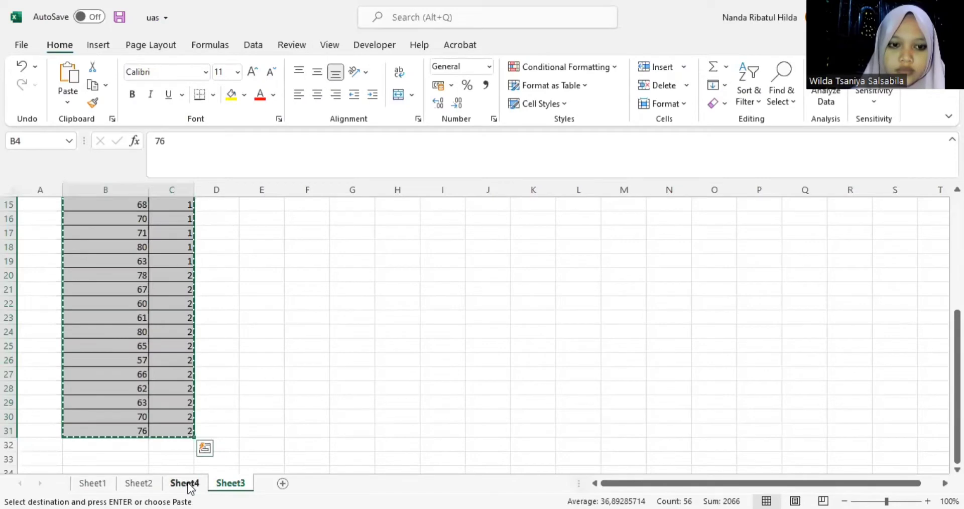
click(267, 388)
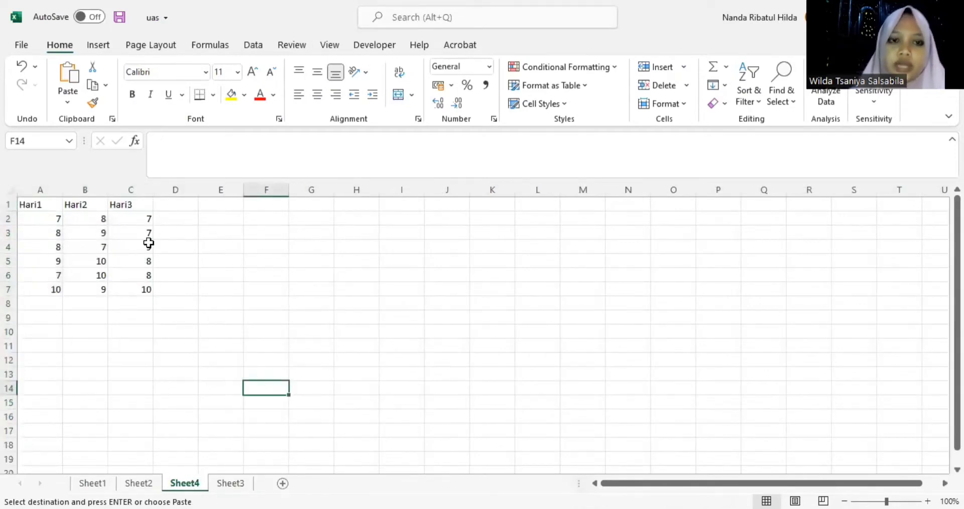
click(44, 220)
drag(72, 220, 141, 291)
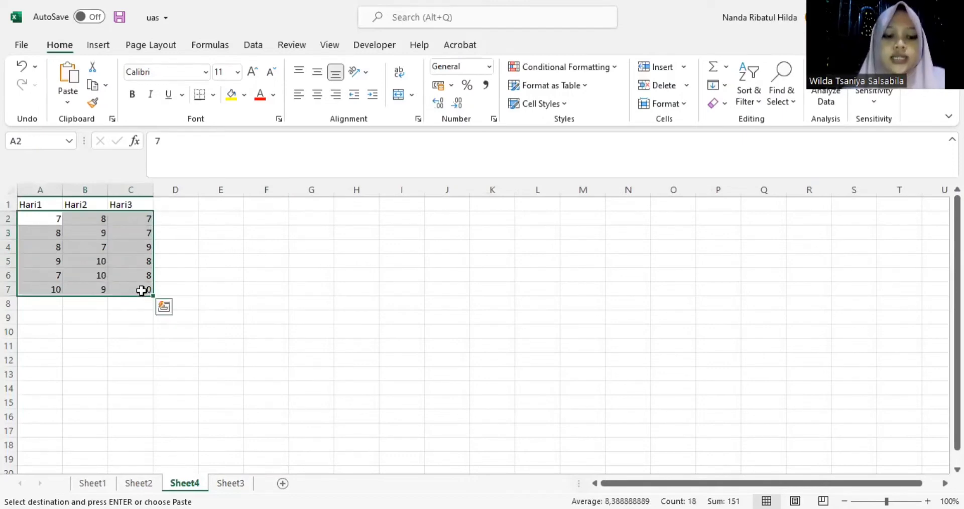
key(ctrl+c)
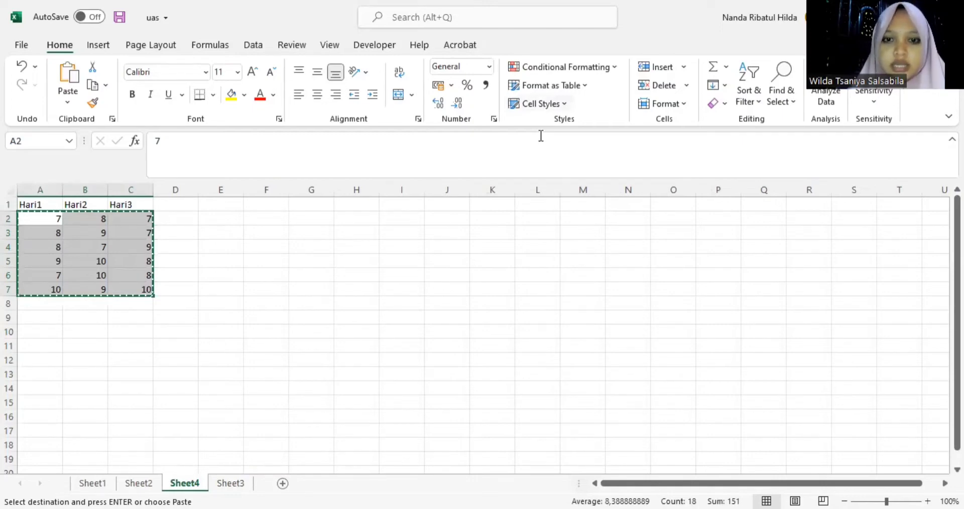
Switch to the SPSS Data Editor and paste the copied scores into the data grid starting at the first cell.
key(alt+Tab)
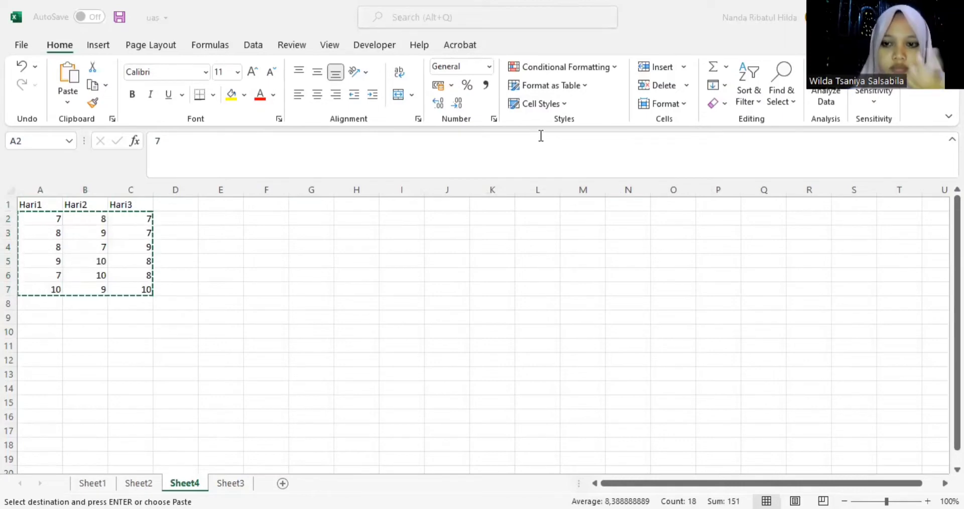
key(alt+Tab)
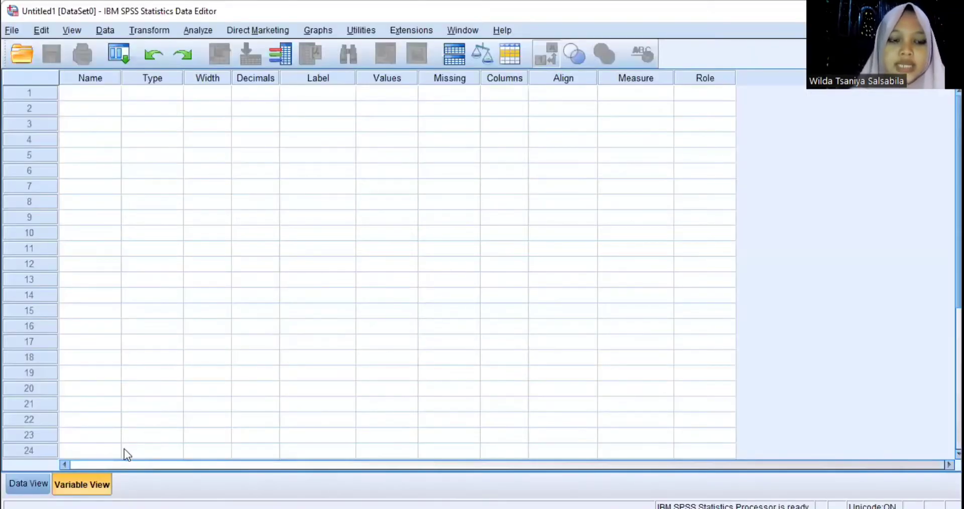
click(26, 486)
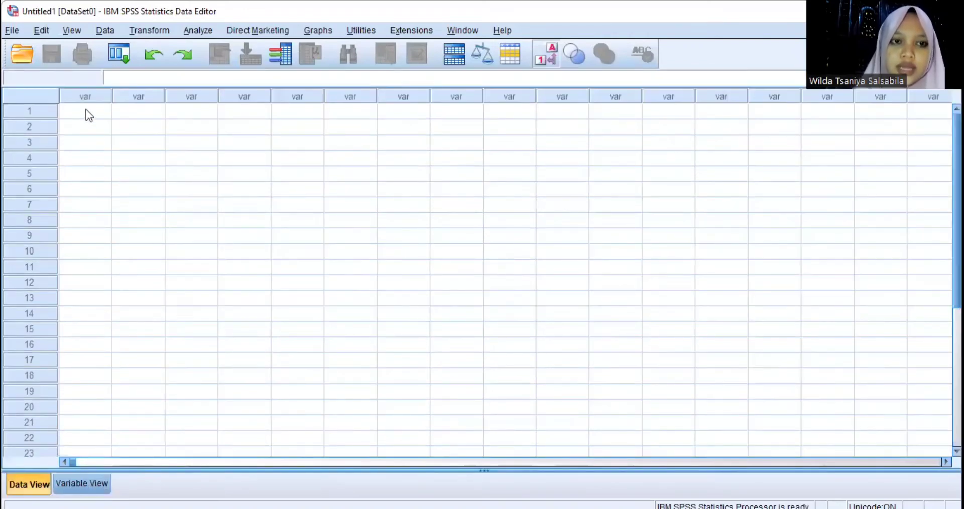
click(86, 114)
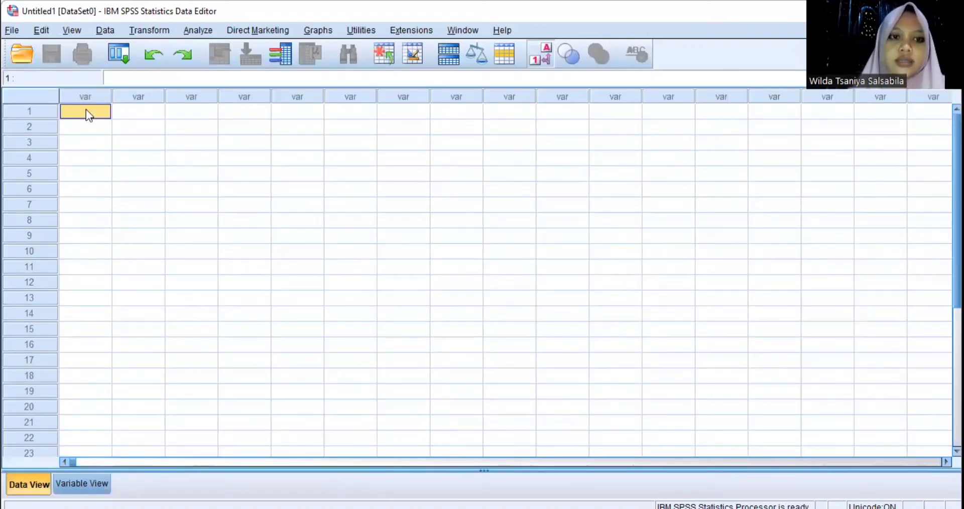
key(ctrl+v)
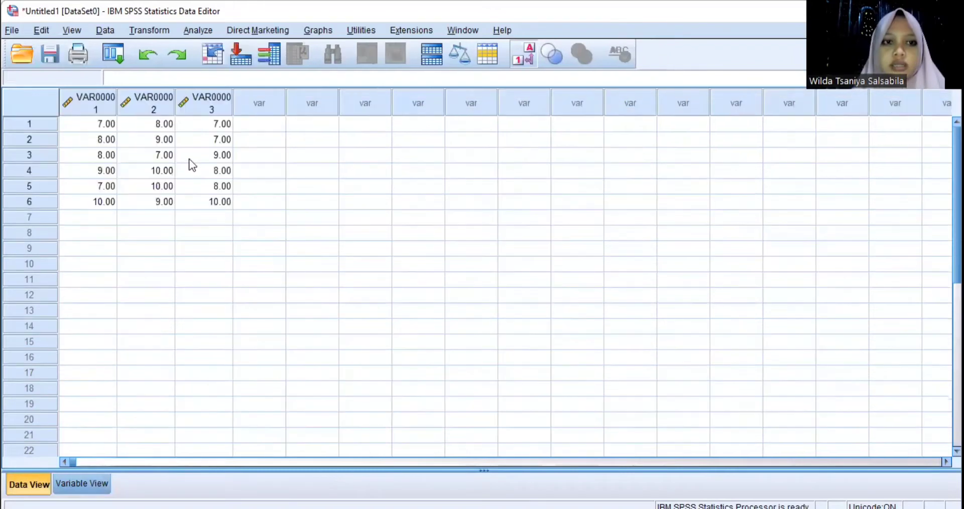
Rename the three pasted variables as HARI1, HARI2 and HARI3.
click(92, 486)
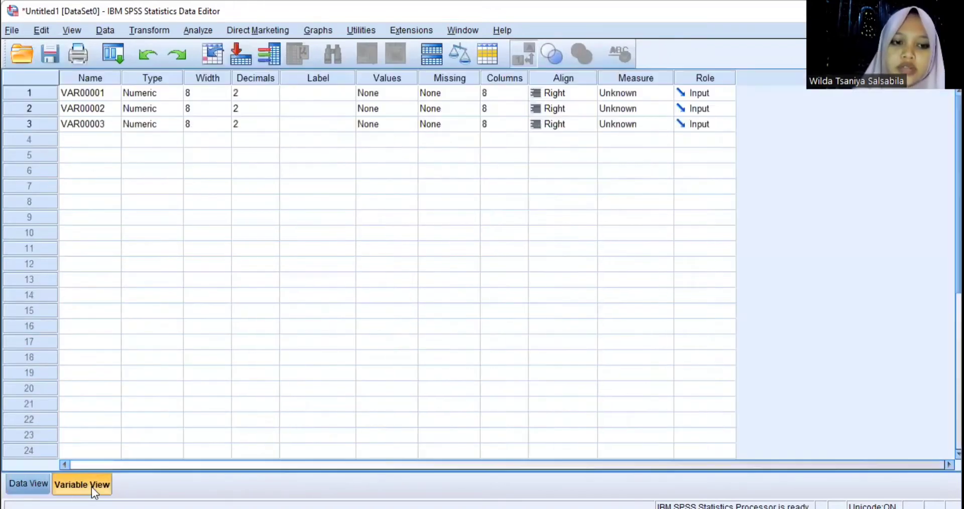
click(101, 92)
text(HA)
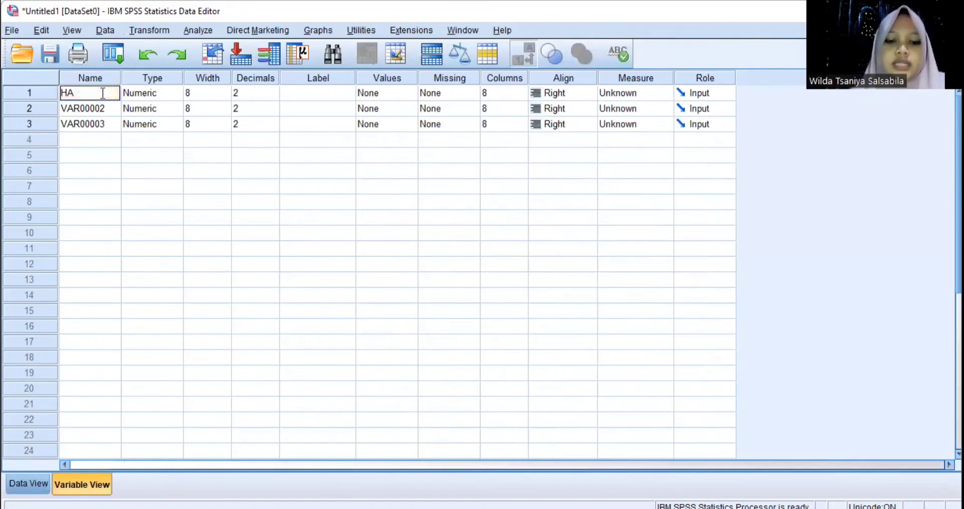
text(RI1)
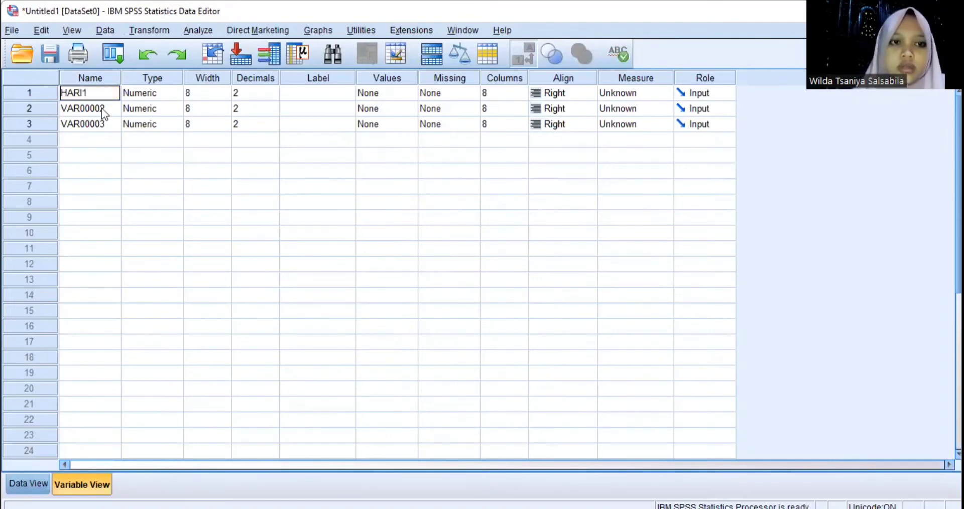
click(103, 109)
text(HA)
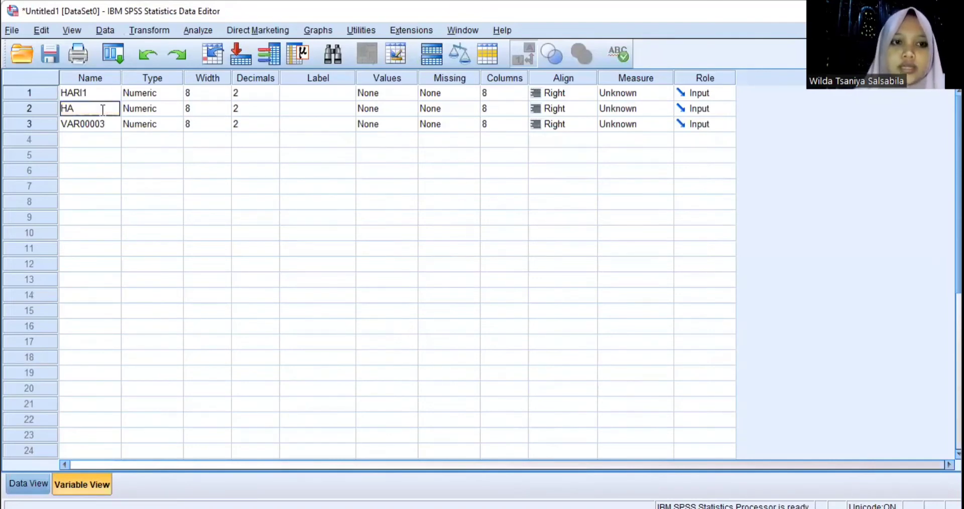
text(RI2)
click(100, 123)
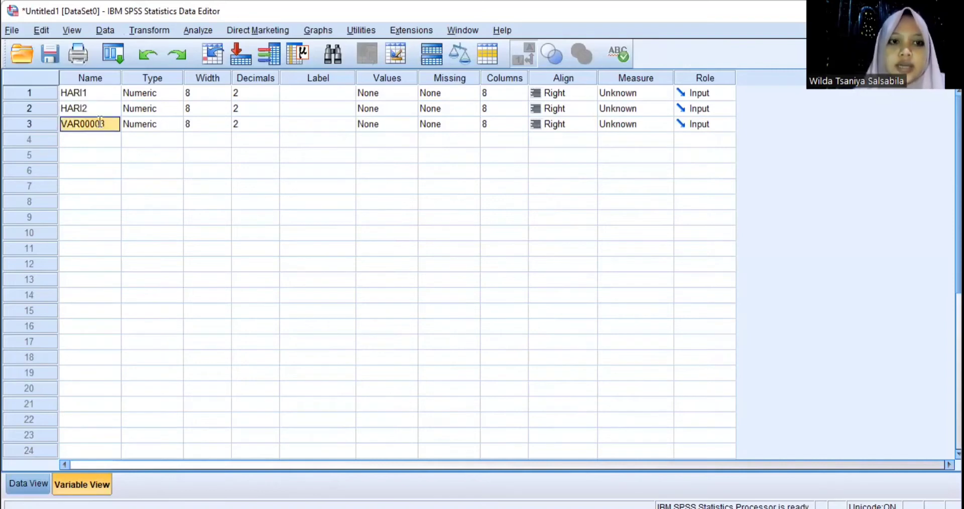
text(HARI3)
Set the decimals of HARI1, HARI2 and HARI3 to 0.
click(271, 93)
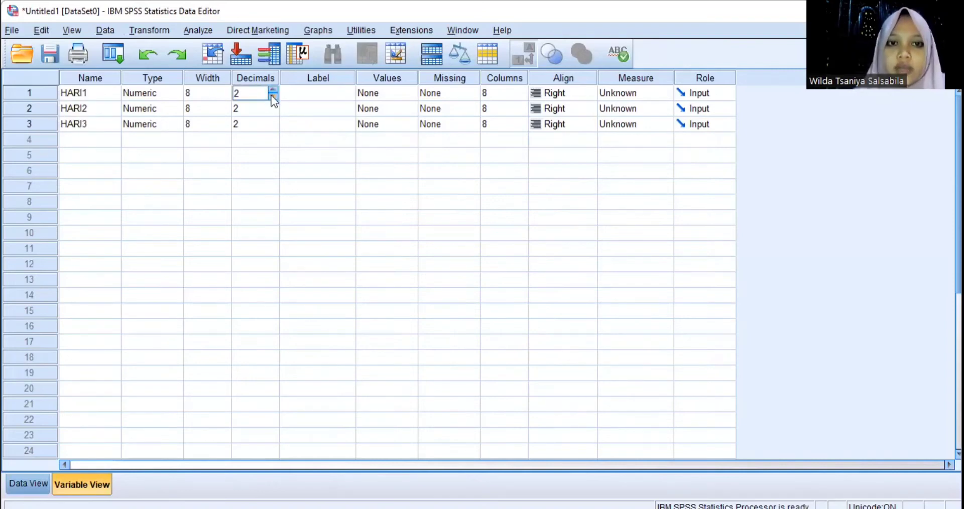
click(273, 98)
click(273, 97)
click(268, 111)
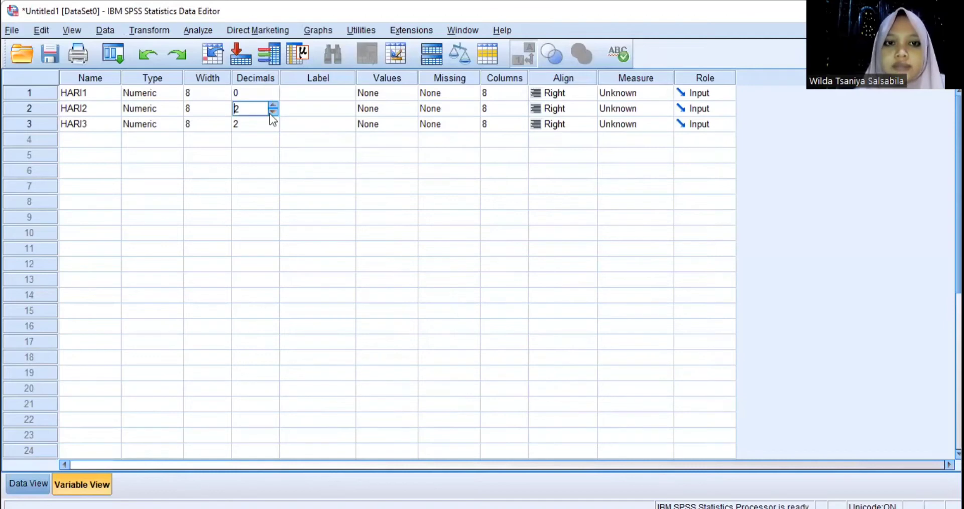
click(273, 112)
click(272, 112)
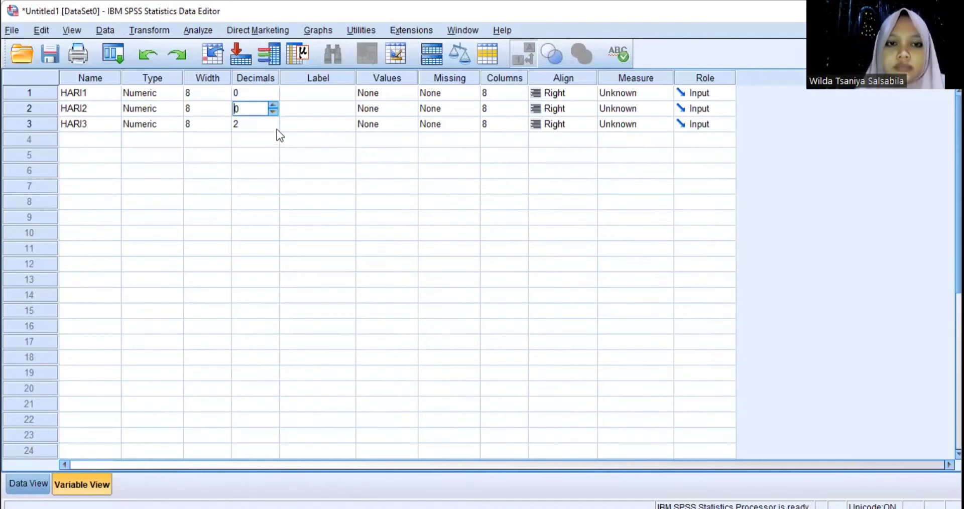
click(276, 128)
click(277, 129)
click(276, 128)
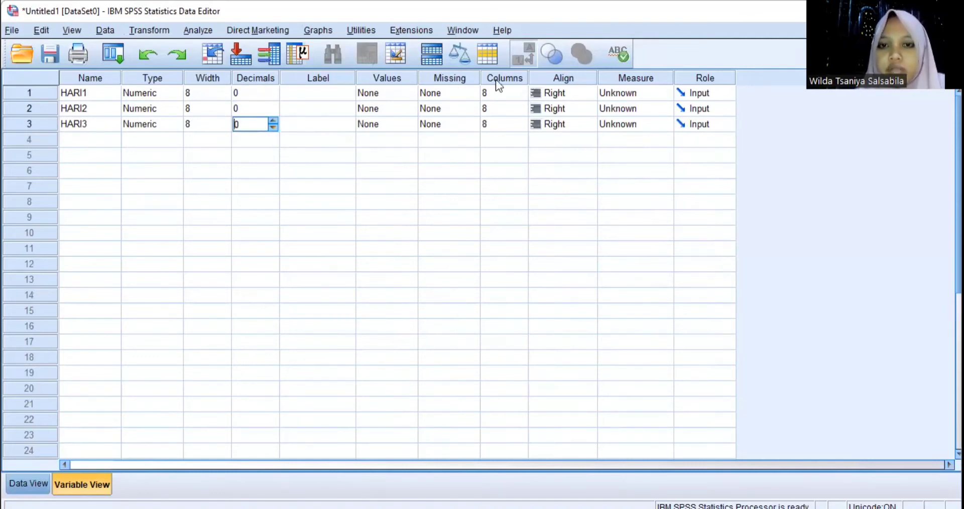
Set the measurement level of HARI1, HARI2 and HARI3 to Ordinal.
click(609, 97)
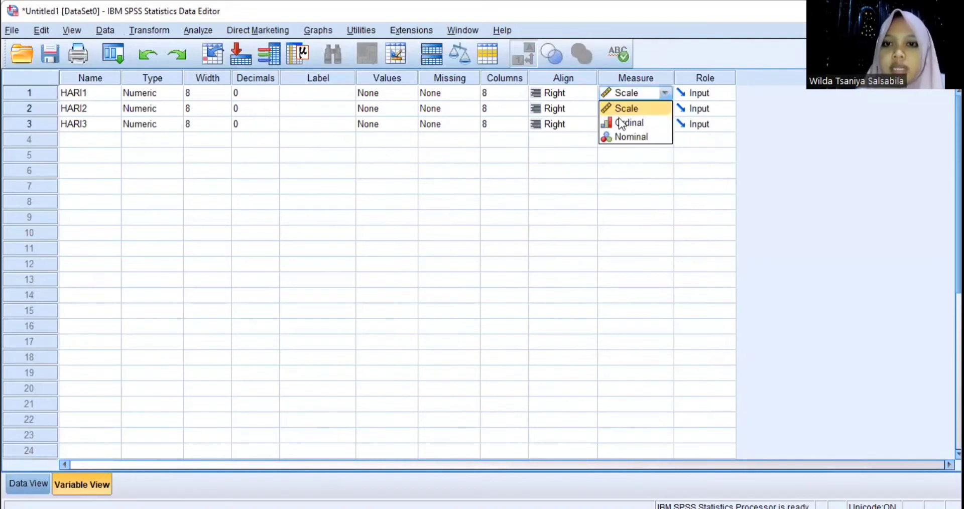
click(622, 124)
click(618, 110)
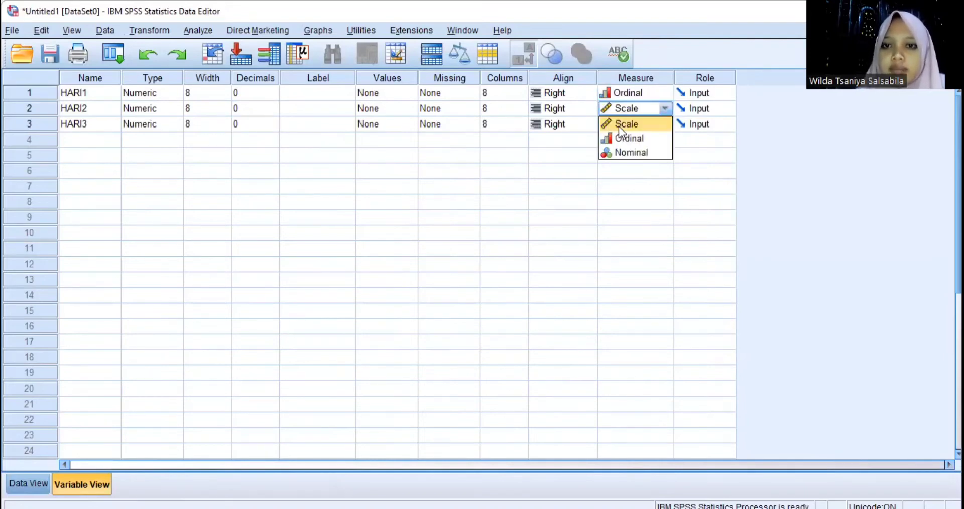
click(618, 139)
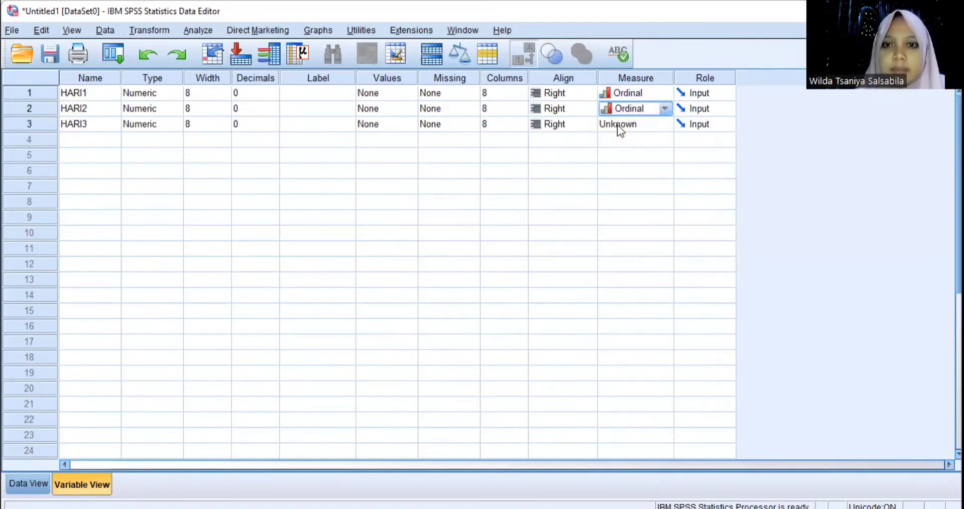
click(617, 126)
click(617, 153)
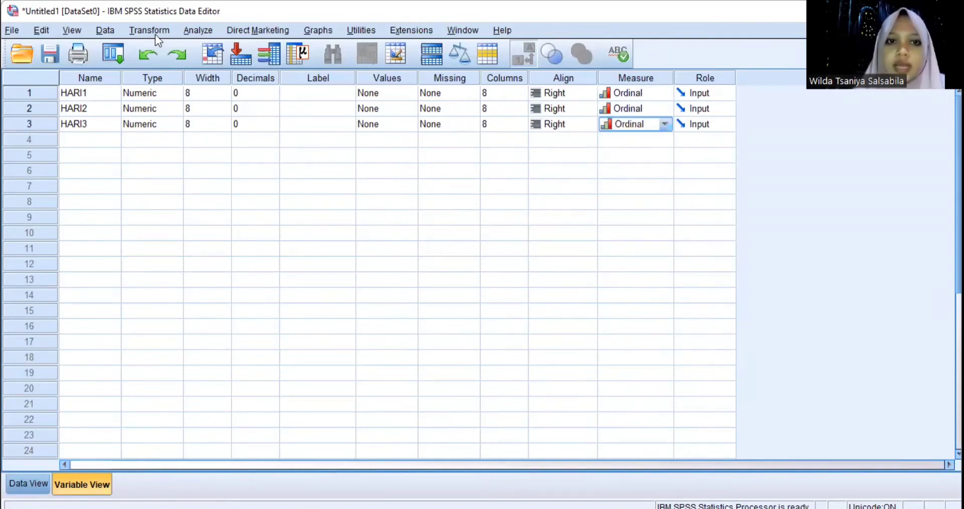
Start a legacy nonparametric K Related Samples test and add HARI1, HARI2 and HARI3 as its test variables.
click(188, 31)
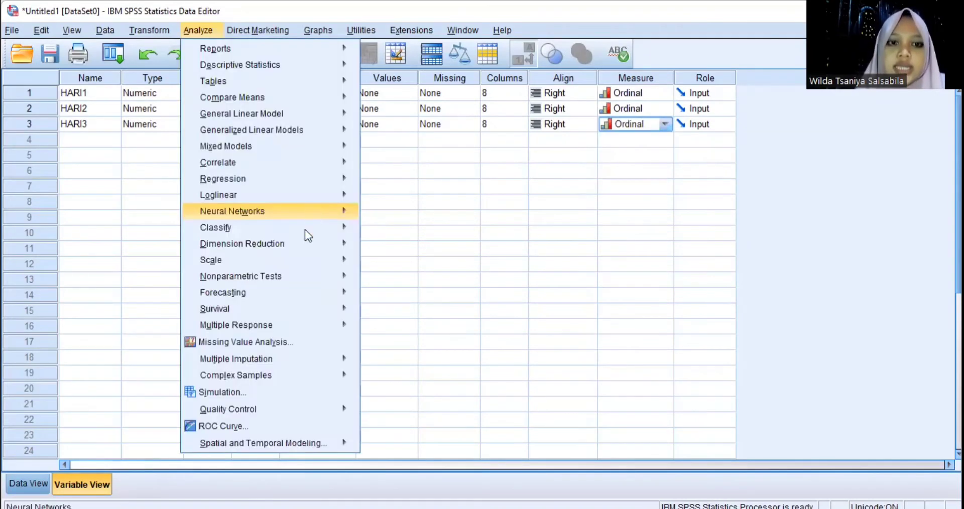
mouse_move(297, 277)
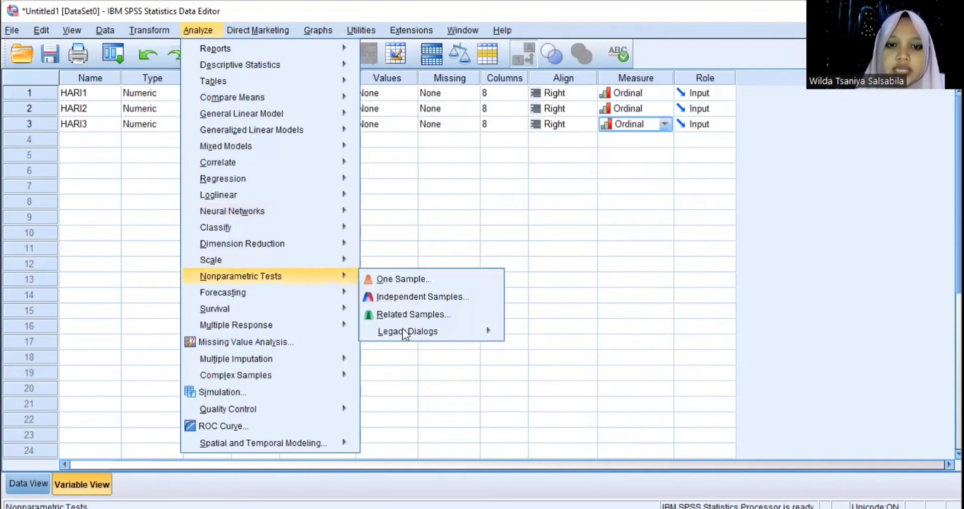
mouse_move(495, 334)
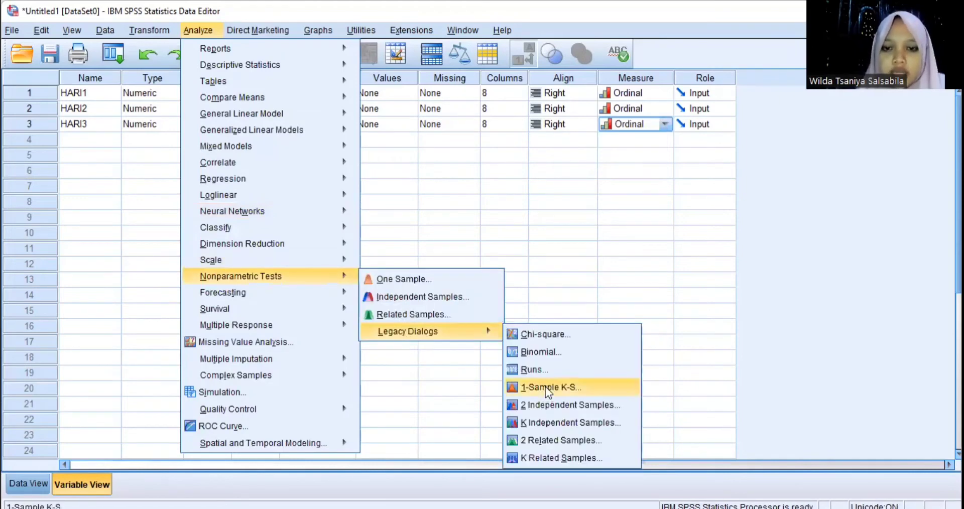
click(559, 462)
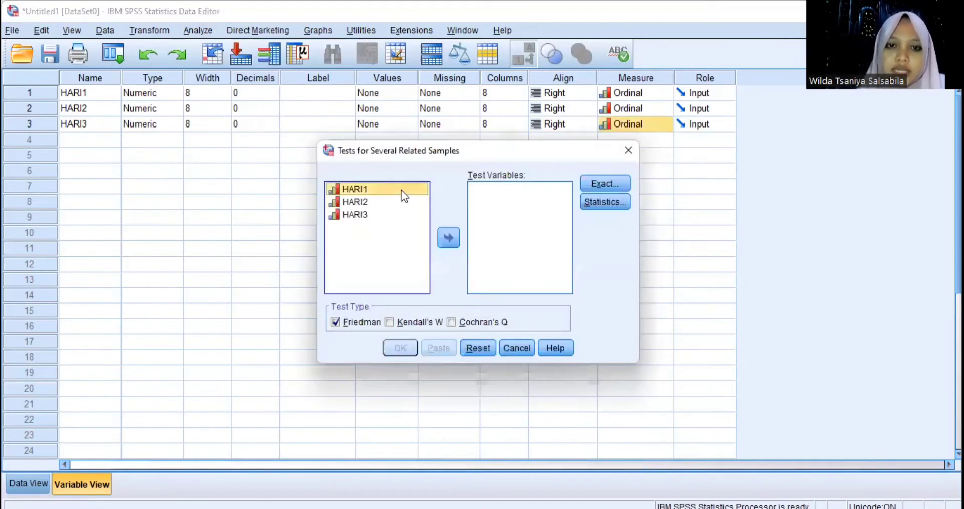
click(456, 245)
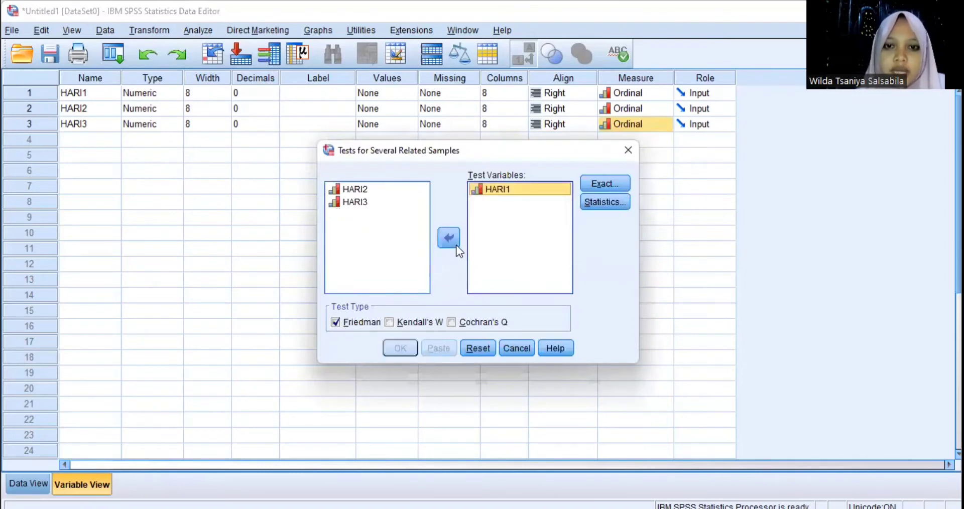
click(392, 188)
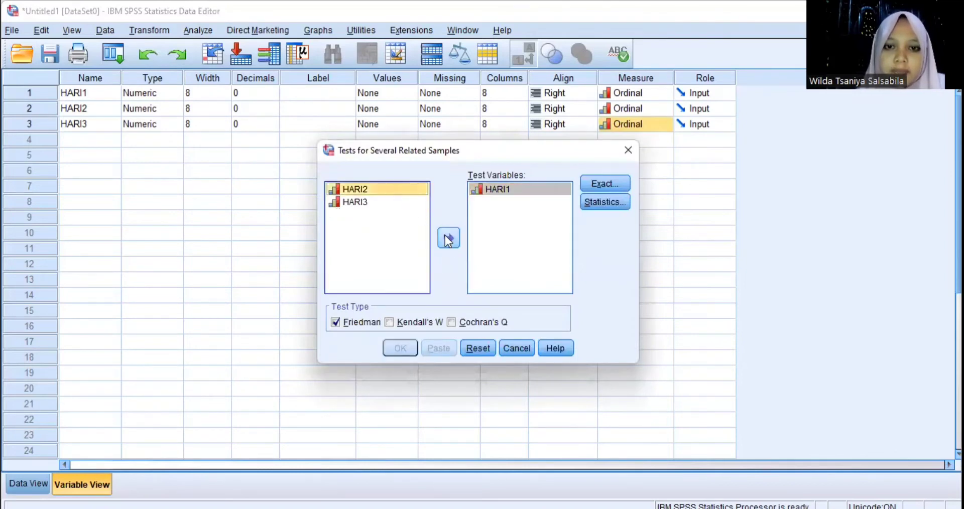
click(448, 237)
click(393, 186)
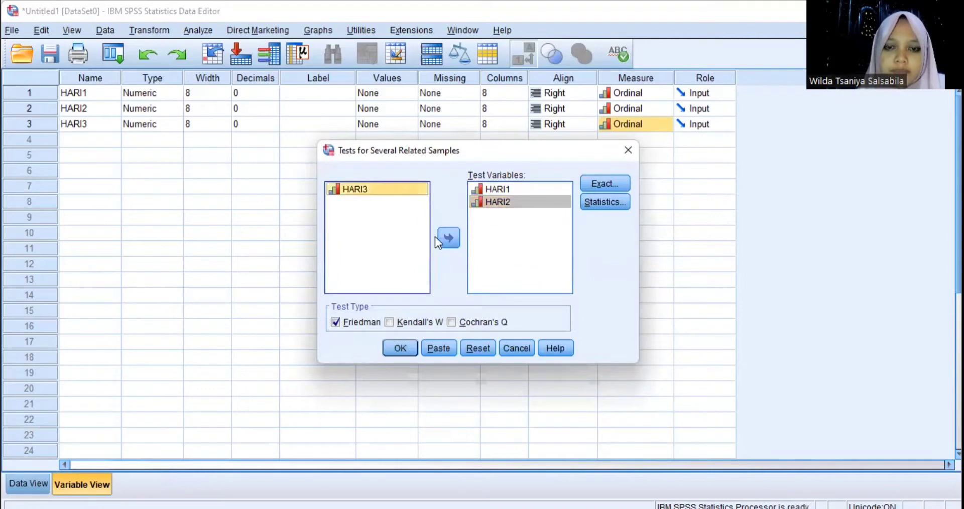
click(441, 241)
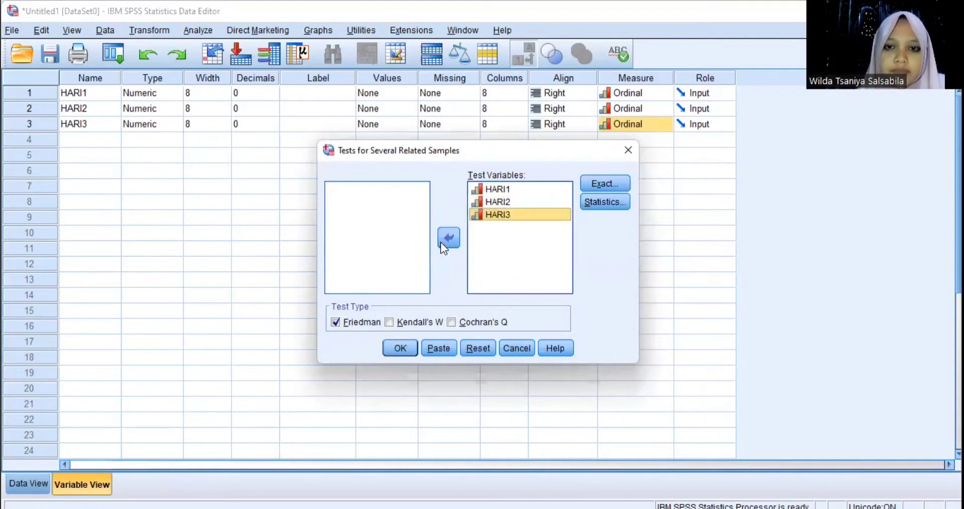
Include descriptive statistics in the output and run the Friedman test on HARI1, HARI2 and HARI3.
click(594, 202)
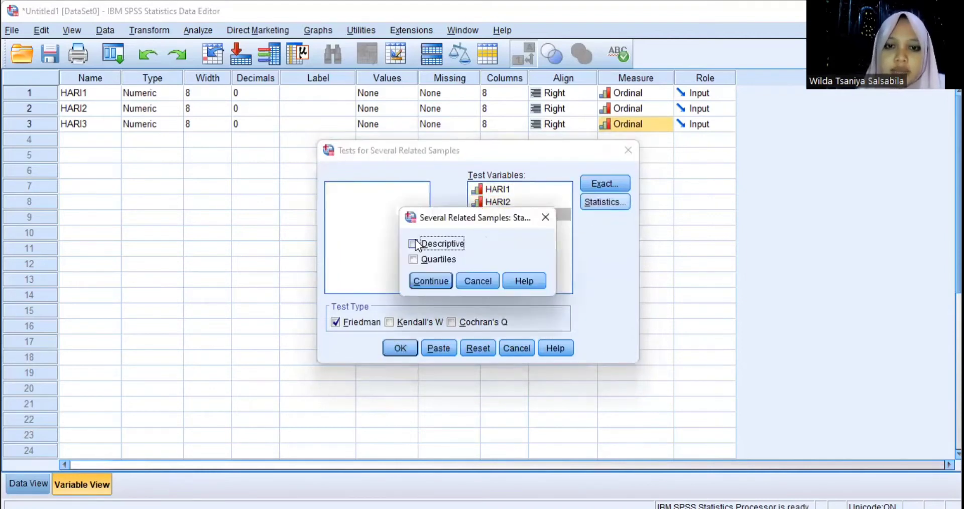
click(426, 282)
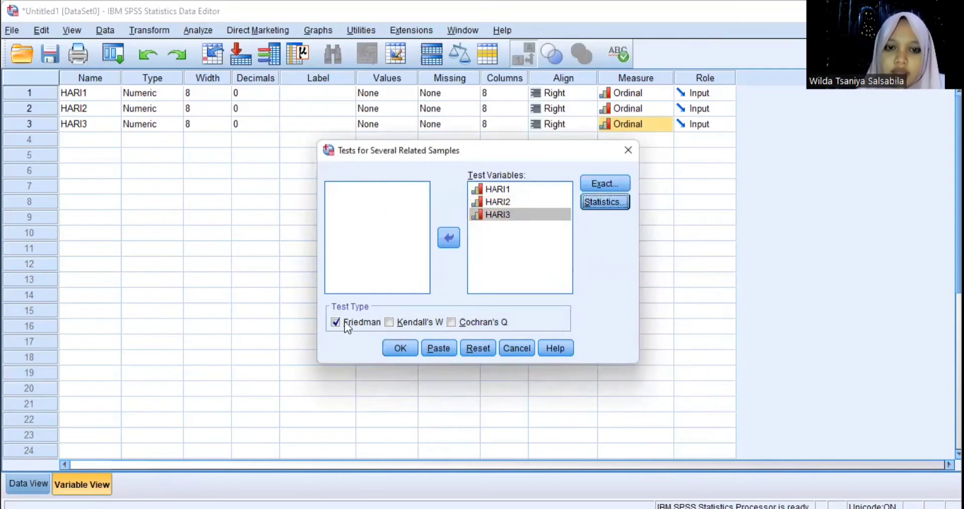
click(399, 347)
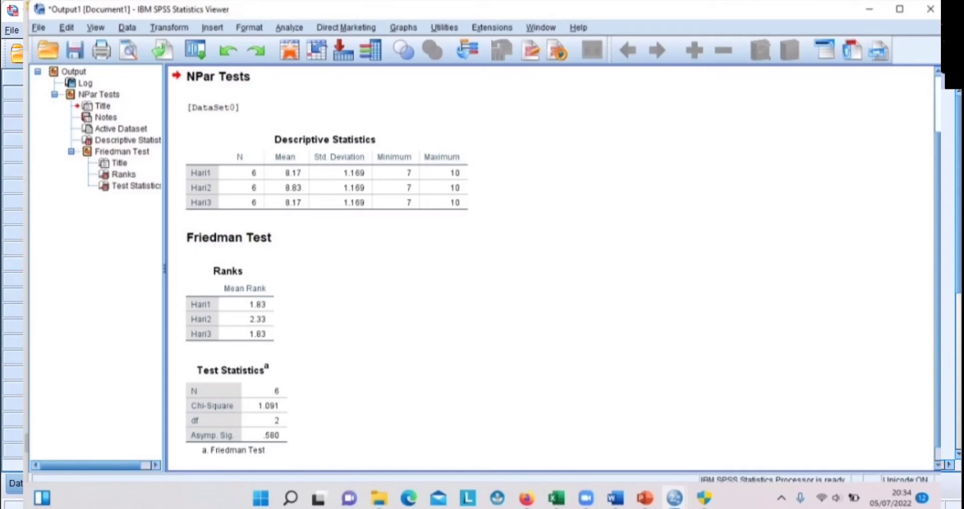
Switch to the Word document and examine the Friedman Ranks and Test Statistics tables and the written conclusion of exercise 1.
key(alt+Tab)
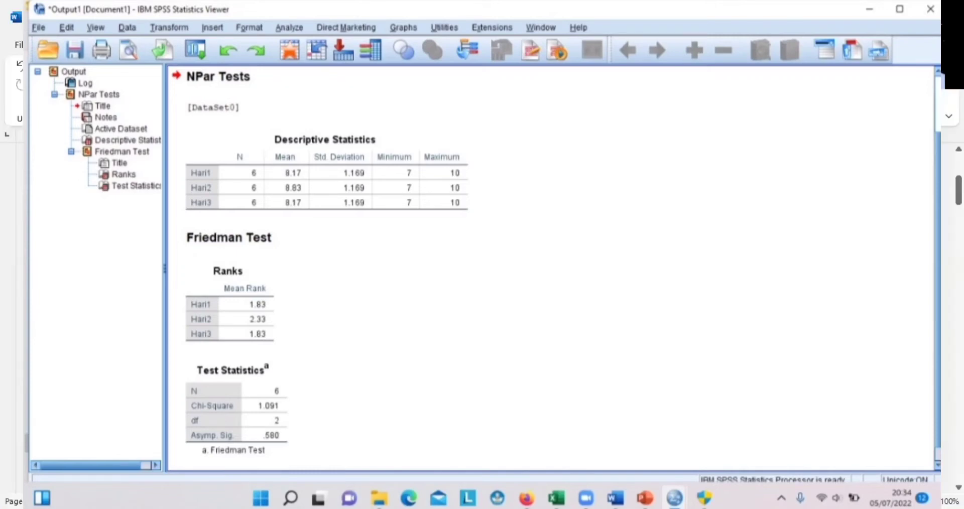
scroll(583, 315, down, 3)
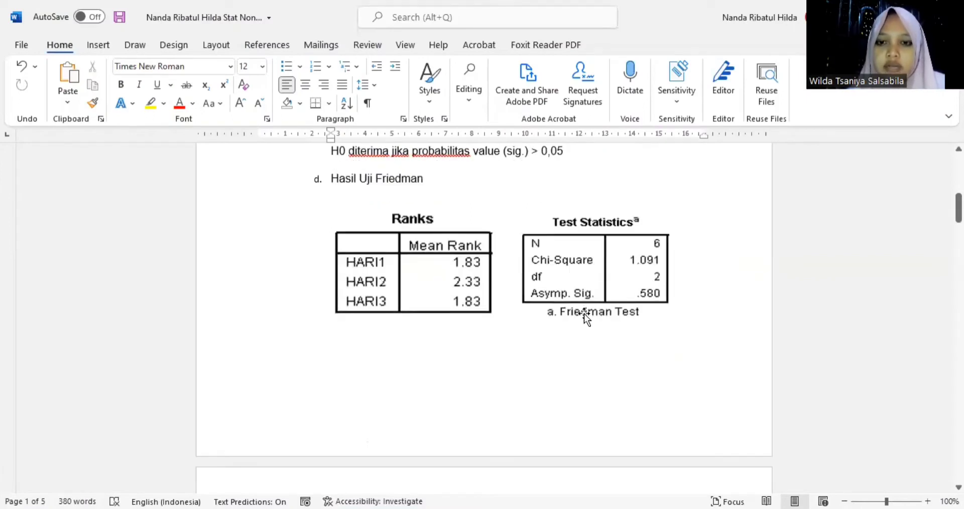
scroll(645, 303, down, 1)
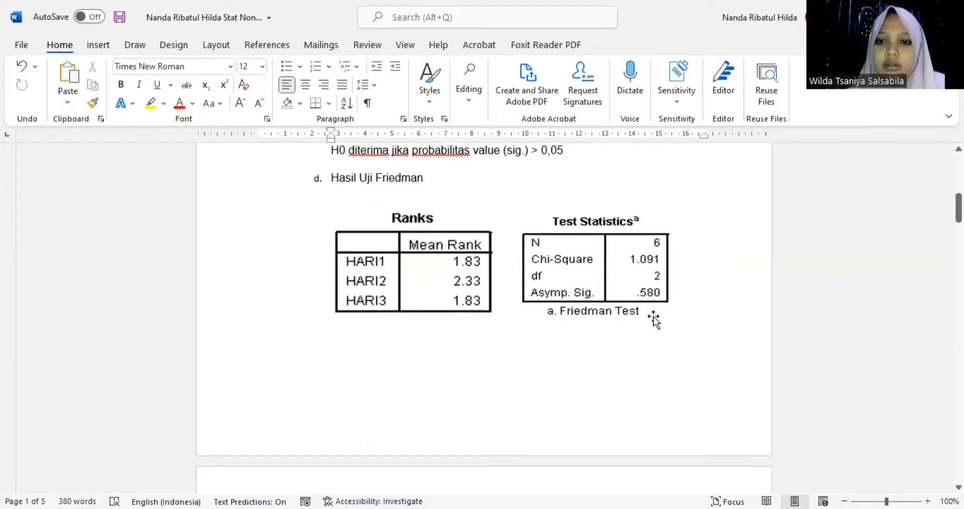
scroll(652, 318, down, 1)
scroll(653, 316, down, 1)
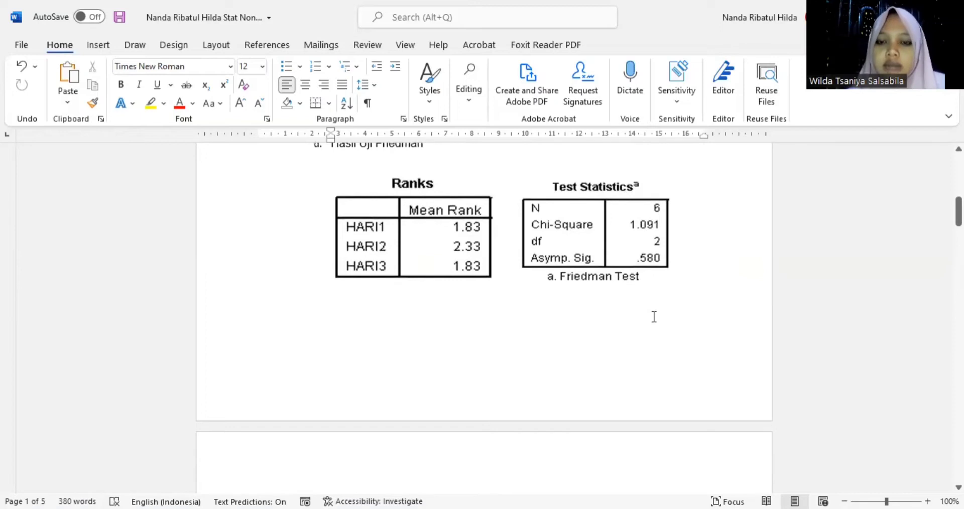
scroll(654, 317, down, 1)
scroll(653, 317, down, 1)
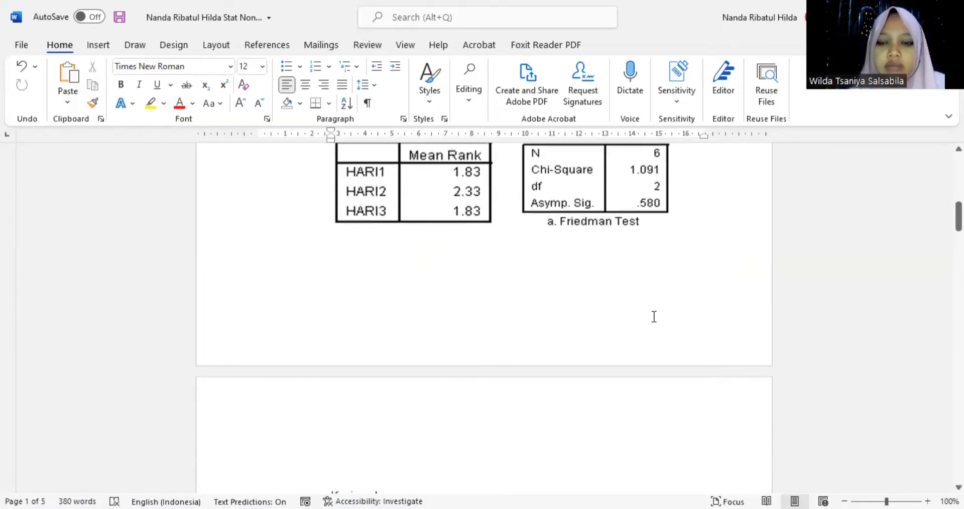
scroll(654, 317, down, 3)
scroll(654, 316, up, 1)
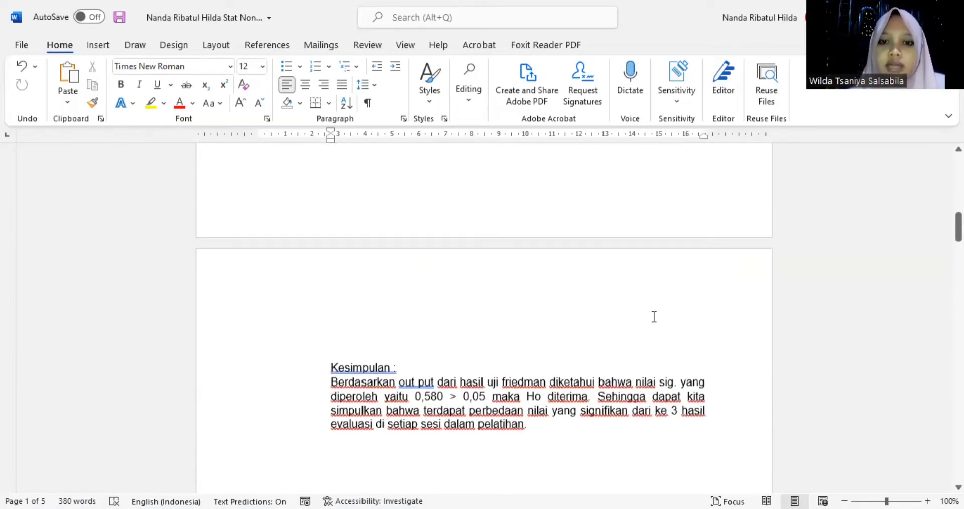
scroll(654, 317, up, 1)
scroll(654, 317, up, 1)
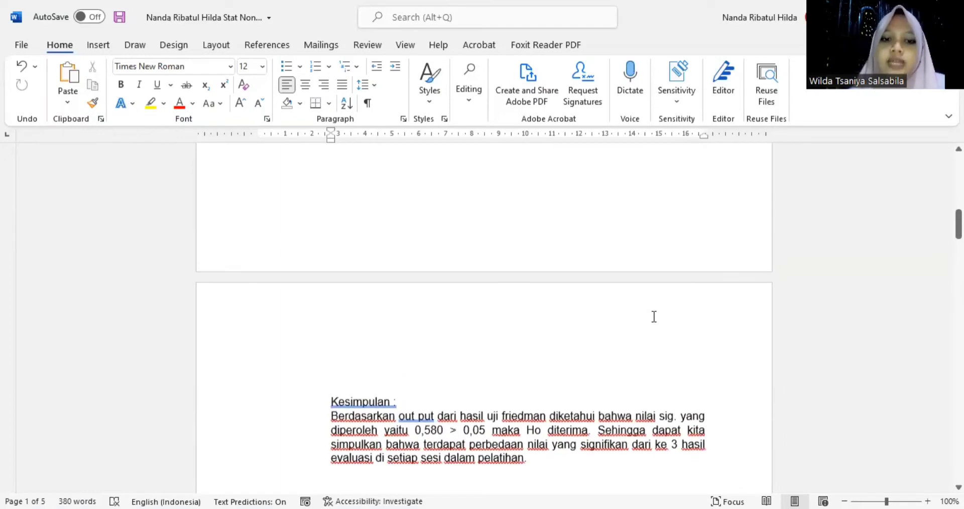
scroll(654, 317, up, 1)
drag(407, 428, 434, 431)
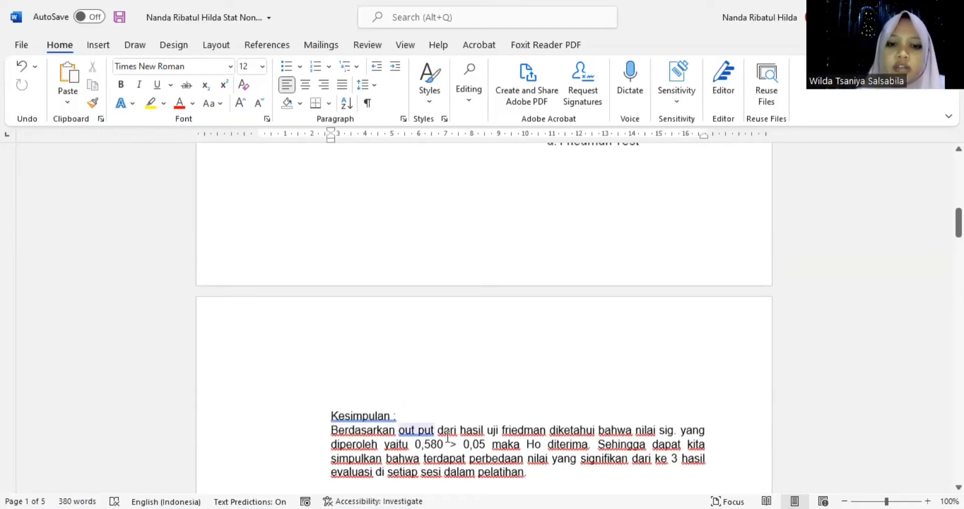
click(491, 437)
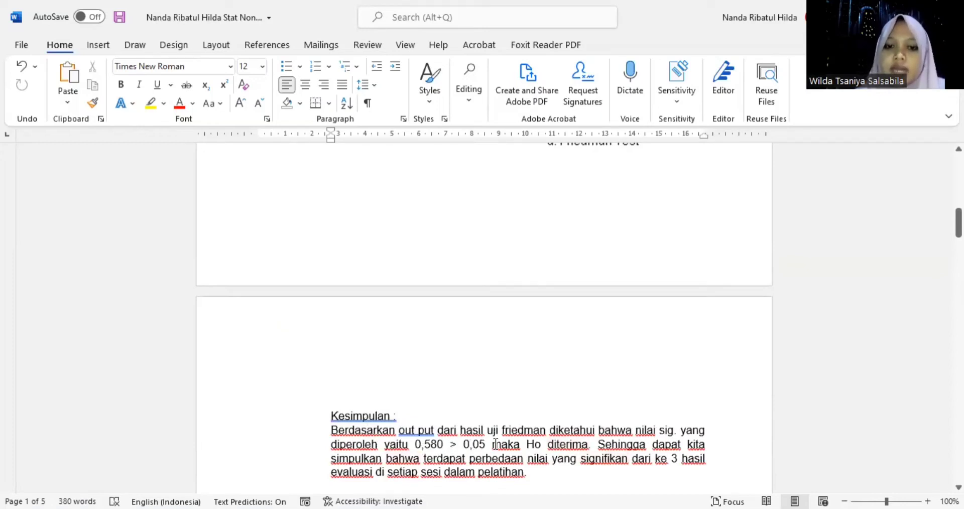
double_click(521, 442)
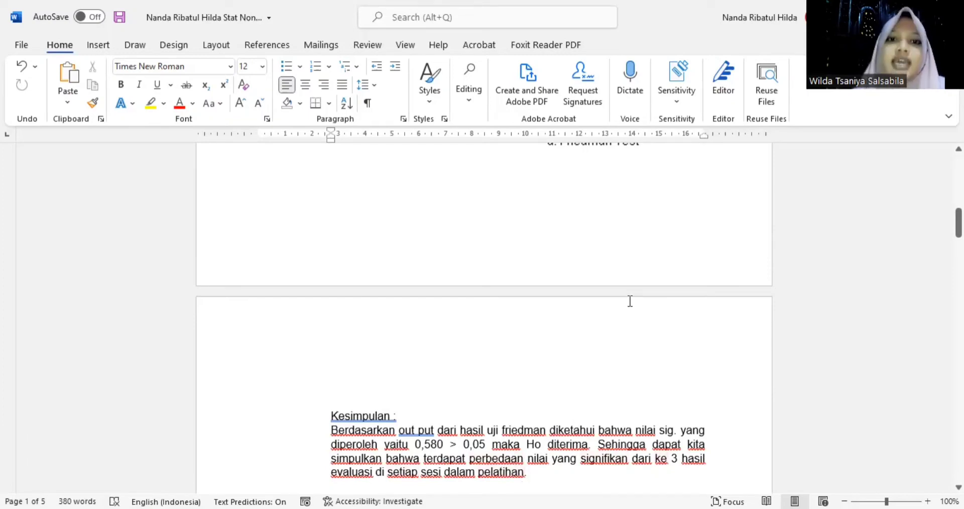
Review exercise 1 once more, from its data table and hypotheses through the critical region to the conclusion.
scroll(630, 301, up, 5)
scroll(630, 301, up, 5)
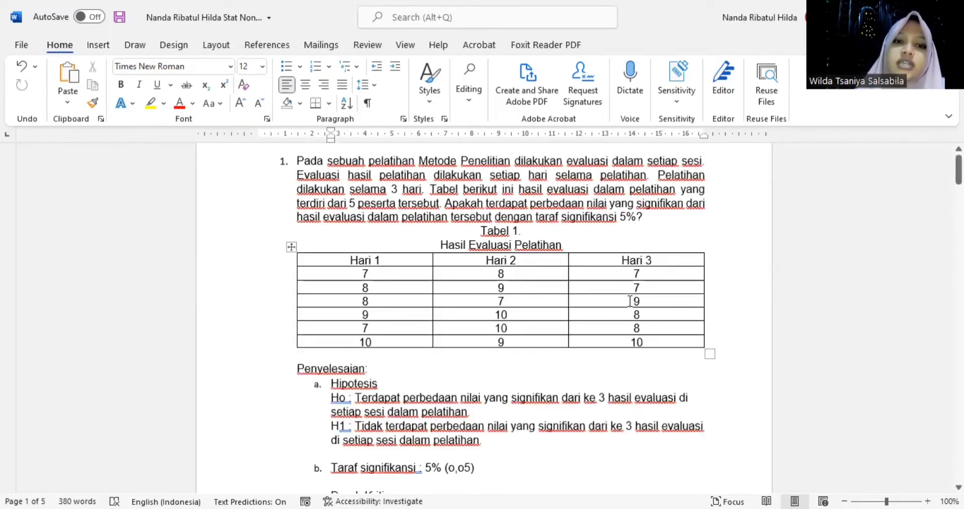
scroll(630, 301, down, 2)
scroll(630, 301, down, 3)
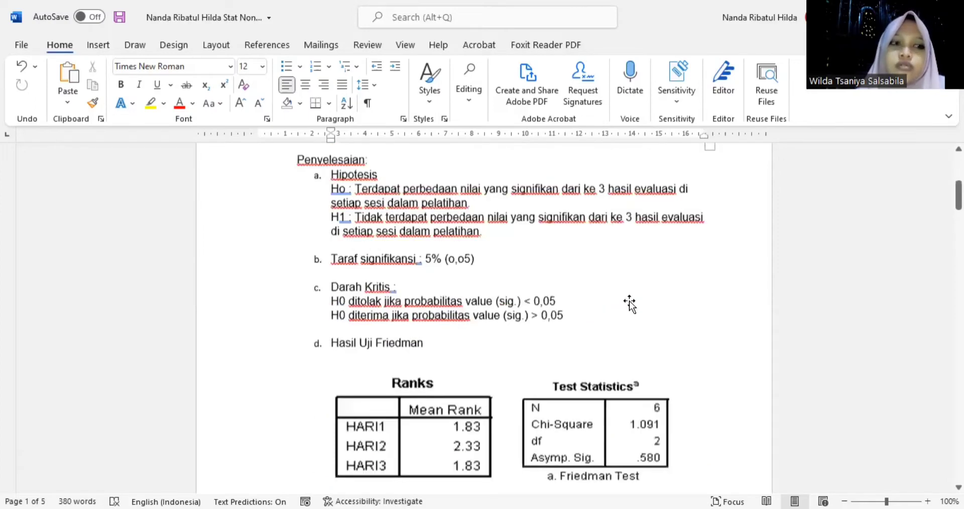
scroll(628, 300, down, 3)
scroll(593, 362, down, 4)
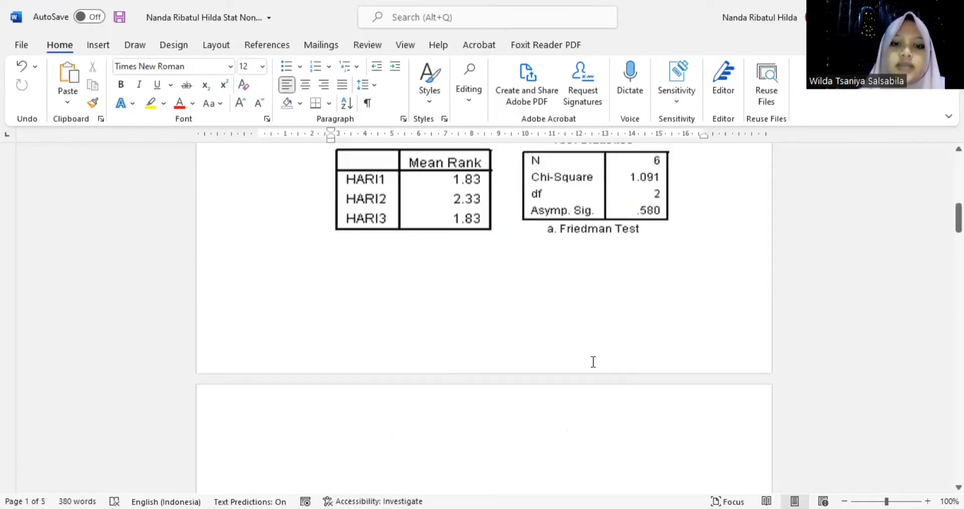
scroll(593, 361, down, 2)
scroll(593, 361, down, 3)
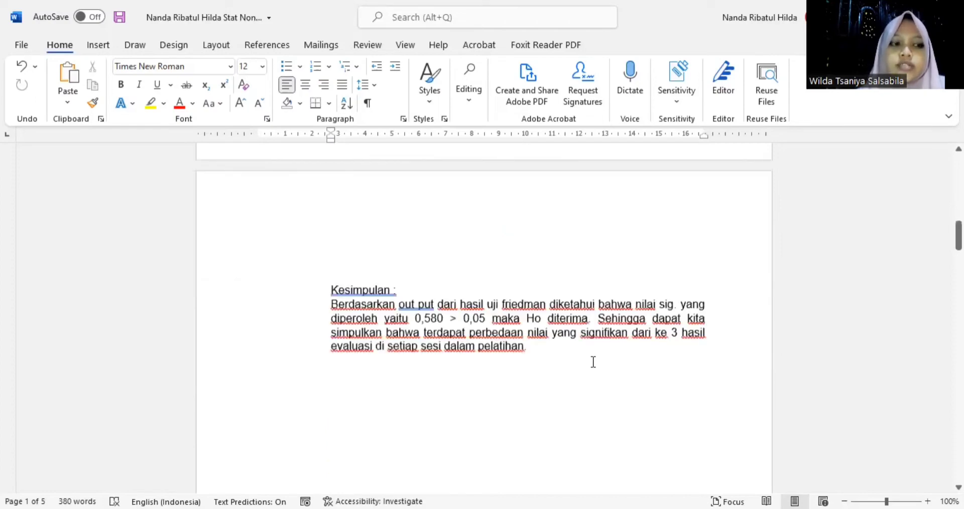
Read exercise 2 on monthly family income and motorcycle ownership, including its data table, hypotheses, significance level and critical region.
scroll(593, 362, down, 2)
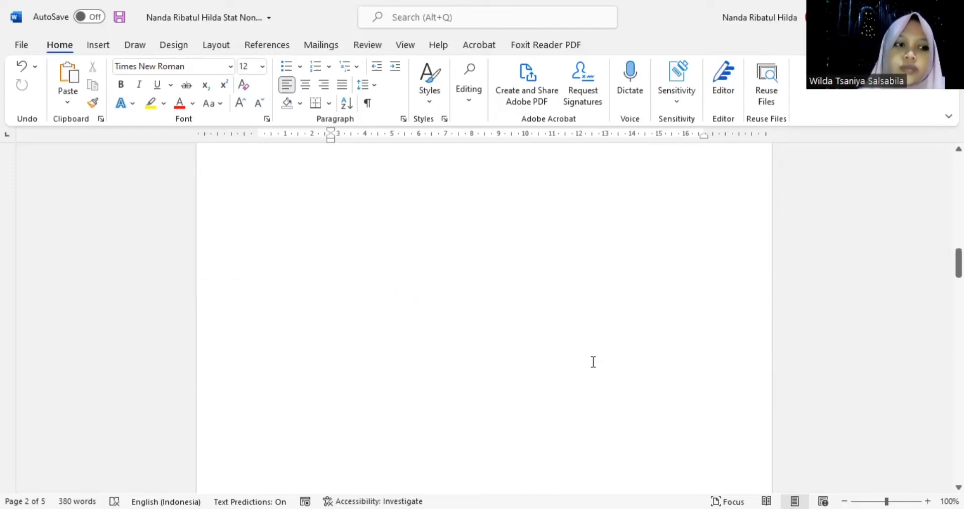
scroll(593, 361, down, 5)
scroll(593, 362, down, 4)
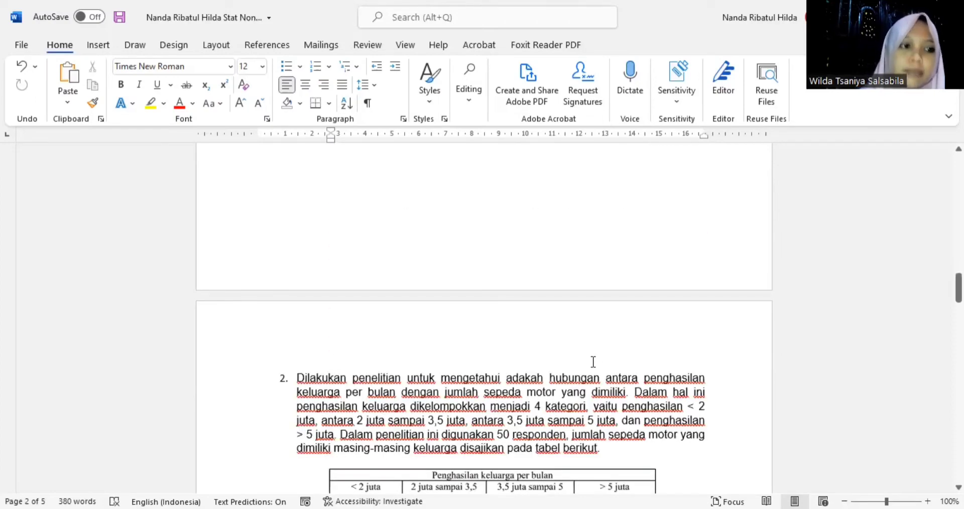
scroll(593, 361, down, 1)
scroll(592, 361, down, 1)
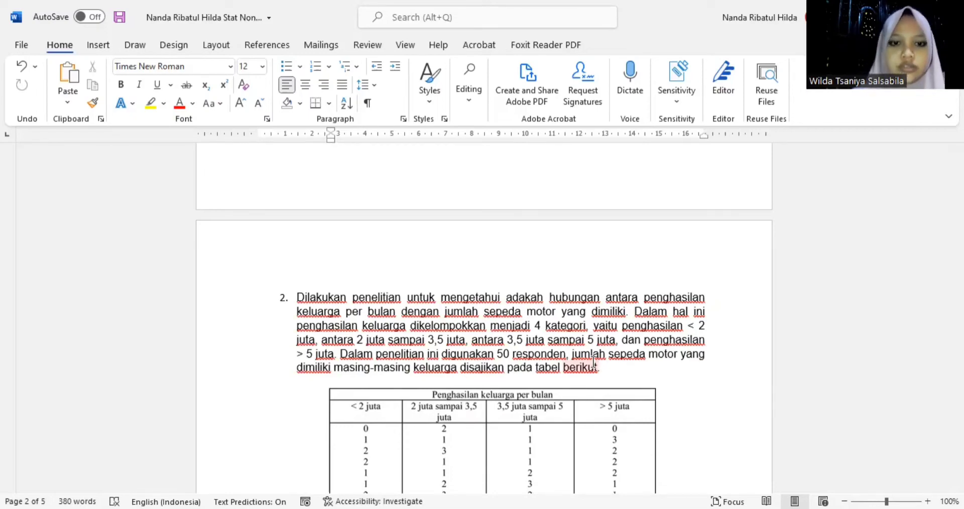
scroll(594, 361, down, 3)
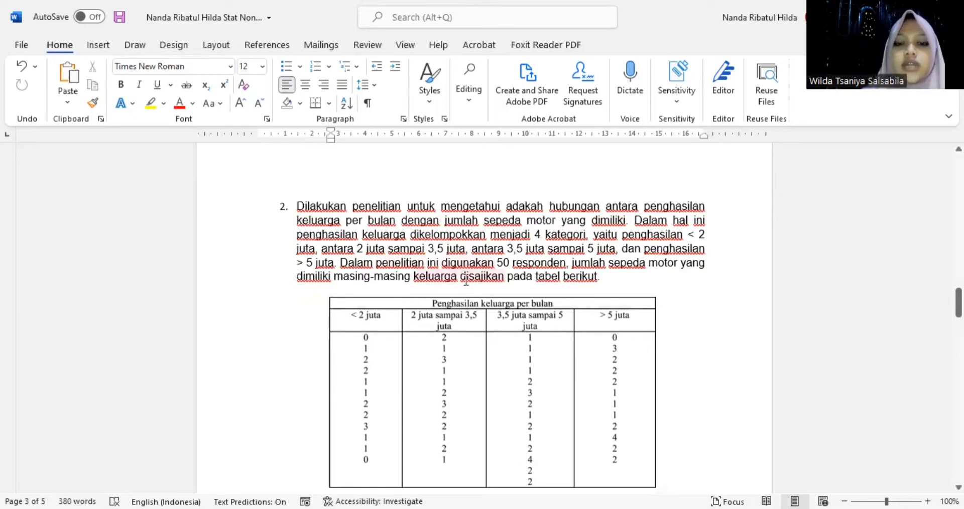
scroll(550, 308, down, 2)
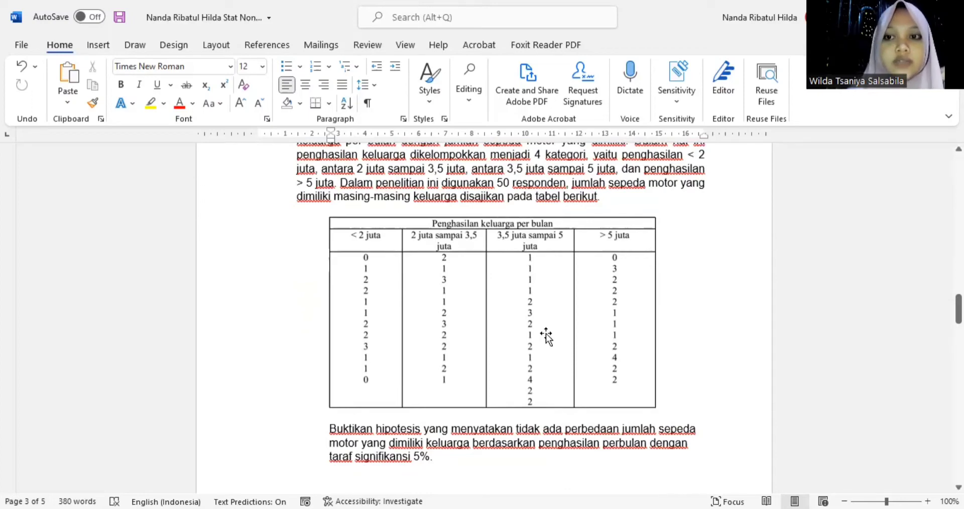
scroll(546, 333, down, 2)
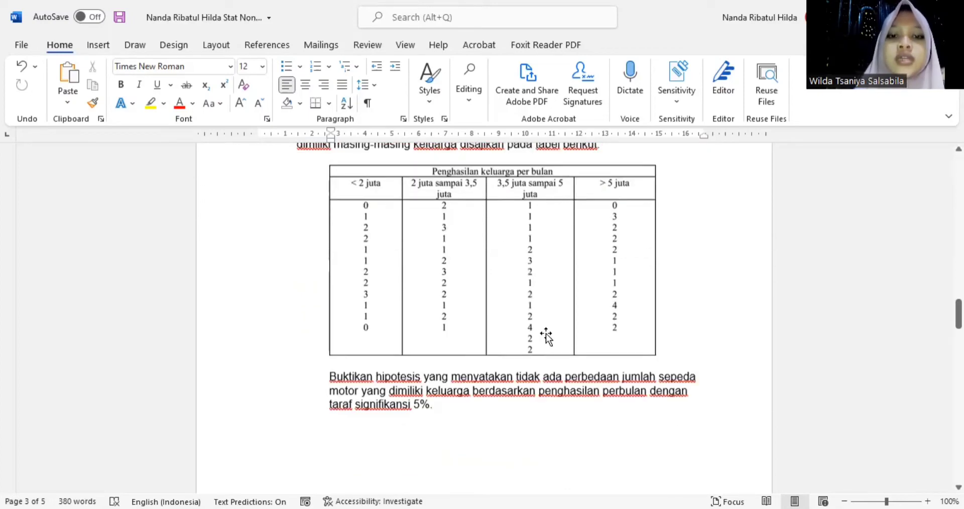
scroll(546, 333, down, 1)
scroll(547, 333, up, 1)
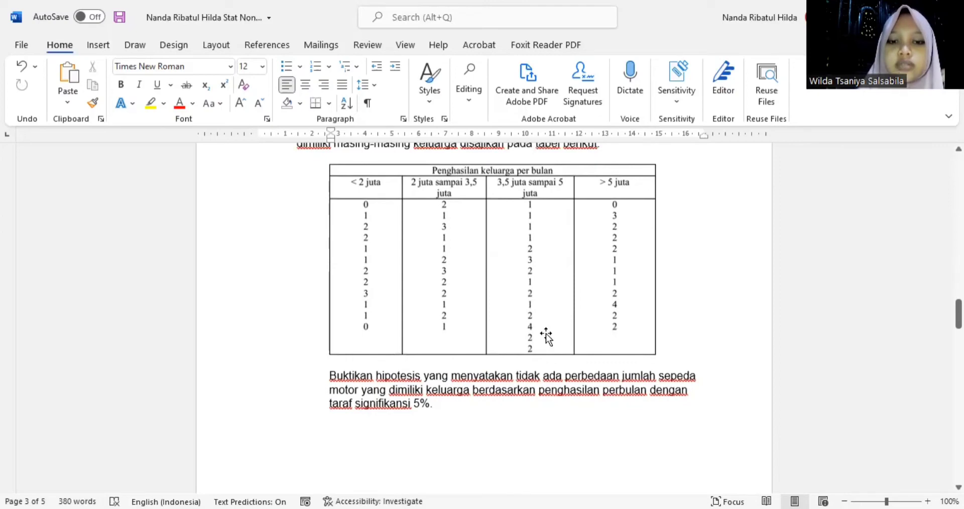
scroll(546, 333, down, 6)
scroll(546, 333, down, 12)
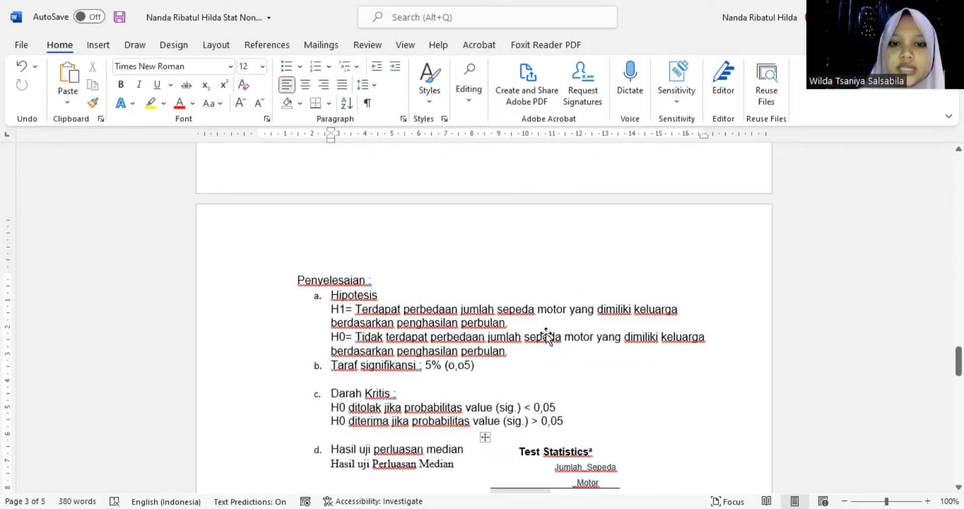
scroll(546, 333, up, 1)
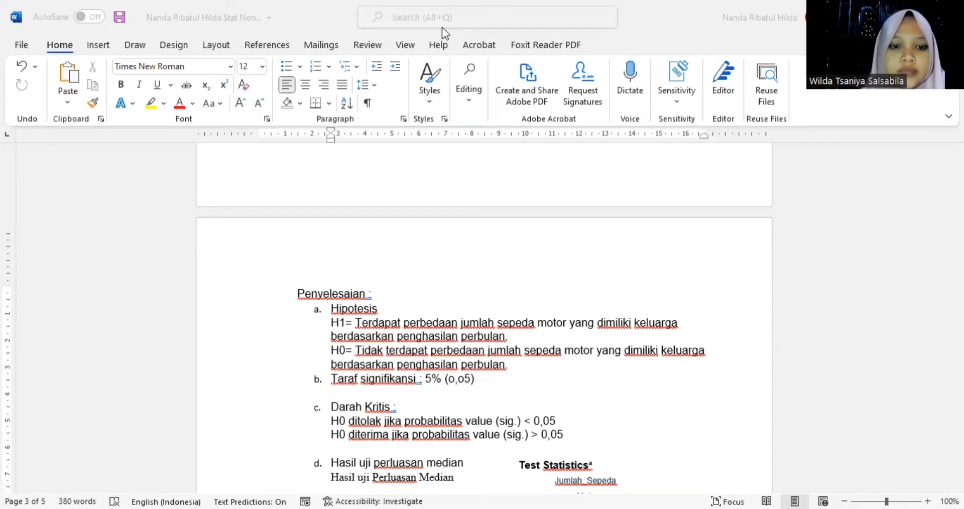
Switch to the uas workbook in Excel and copy the Hasil Belajar and SMA values in B4:C31 of Sheet3.
key(alt+Tab)
click(322, 371)
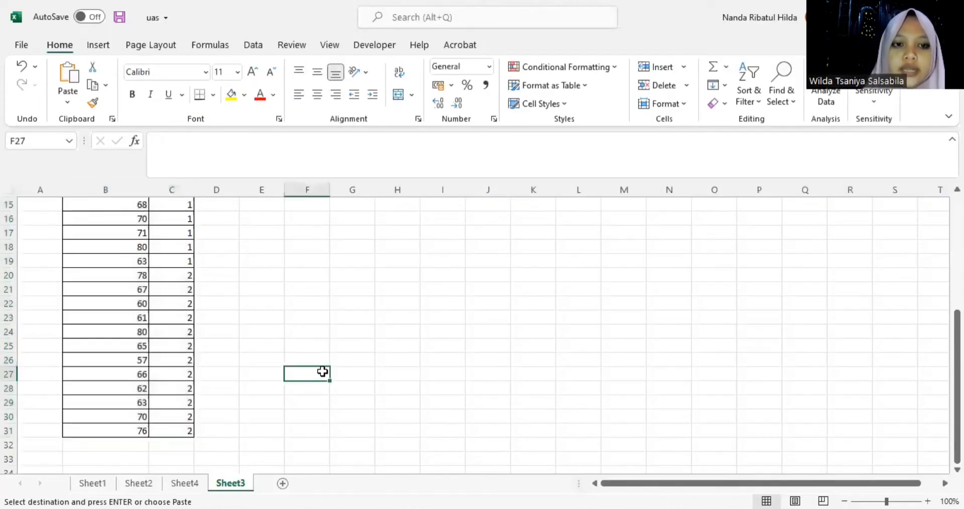
scroll(322, 372, up, 5)
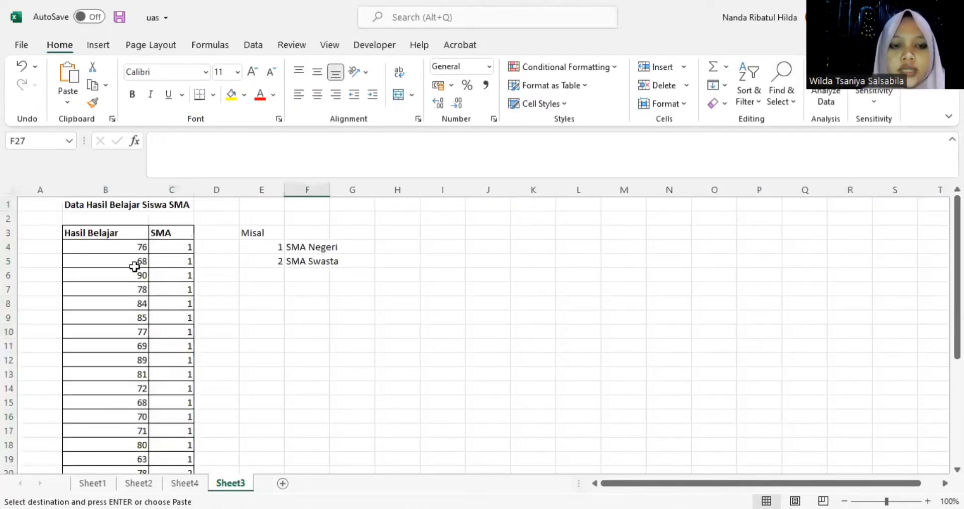
drag(116, 247, 162, 362)
drag(178, 488, 155, 444)
key(ctrl+c)
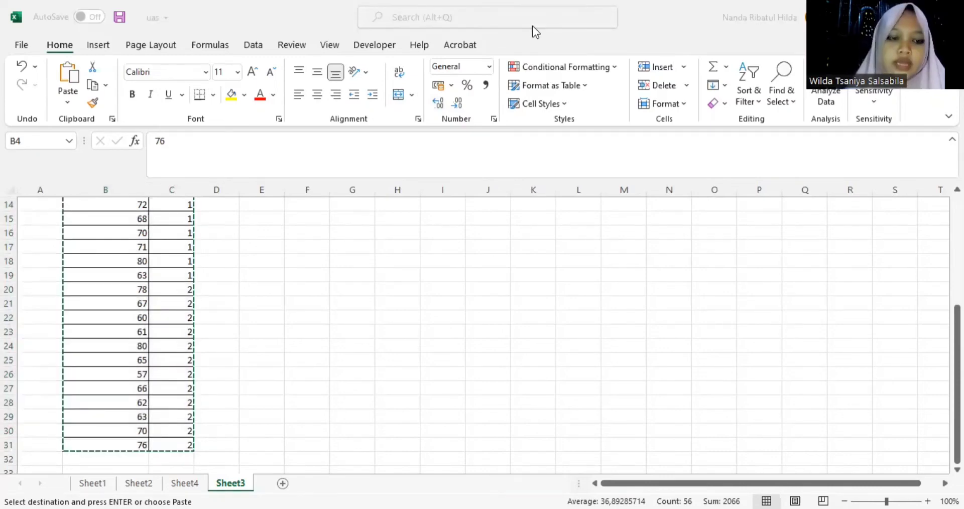
Switch to the empty SPSS dataset and paste the copied values starting at the first case of the first variable.
key(alt+Tab)
click(41, 481)
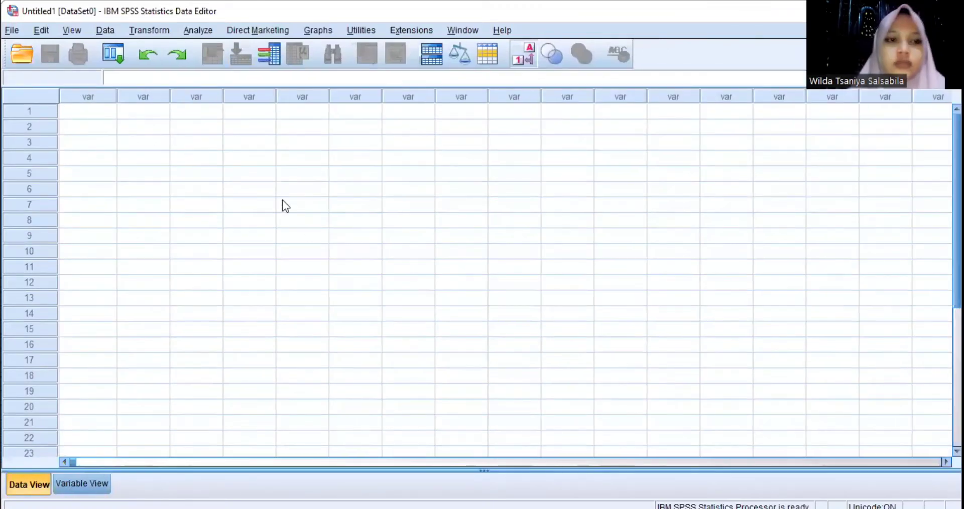
click(112, 111)
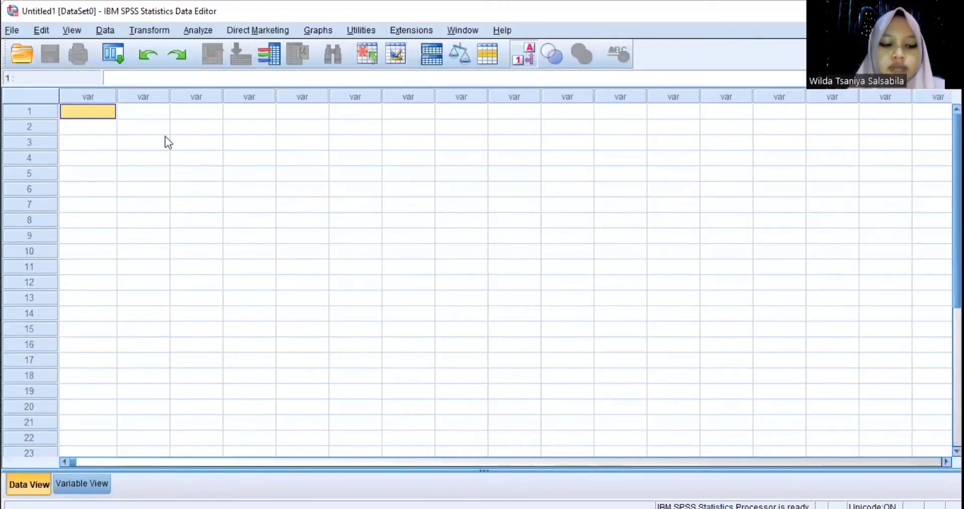
key(ctrl+v)
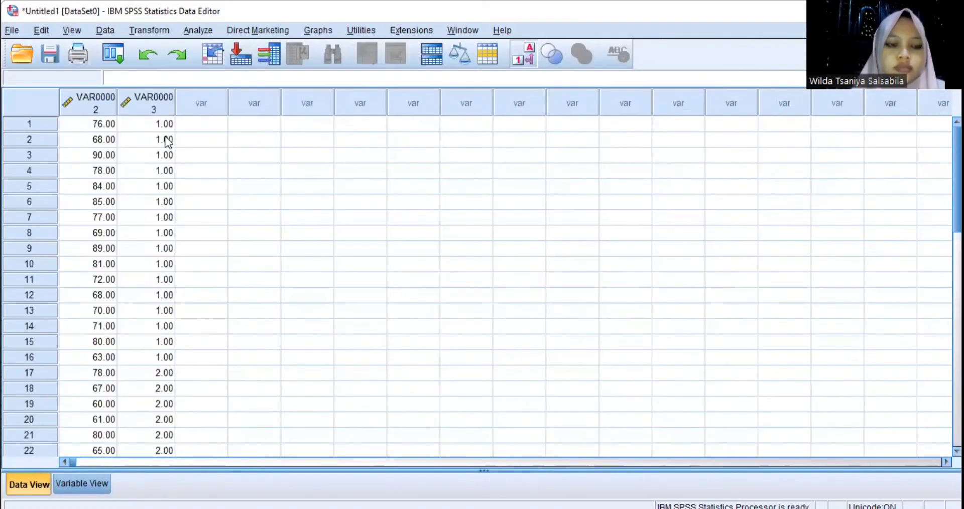
Rename the first variable Penghasilan and the second variable Jumlah_Sepeda_Motor.
click(95, 485)
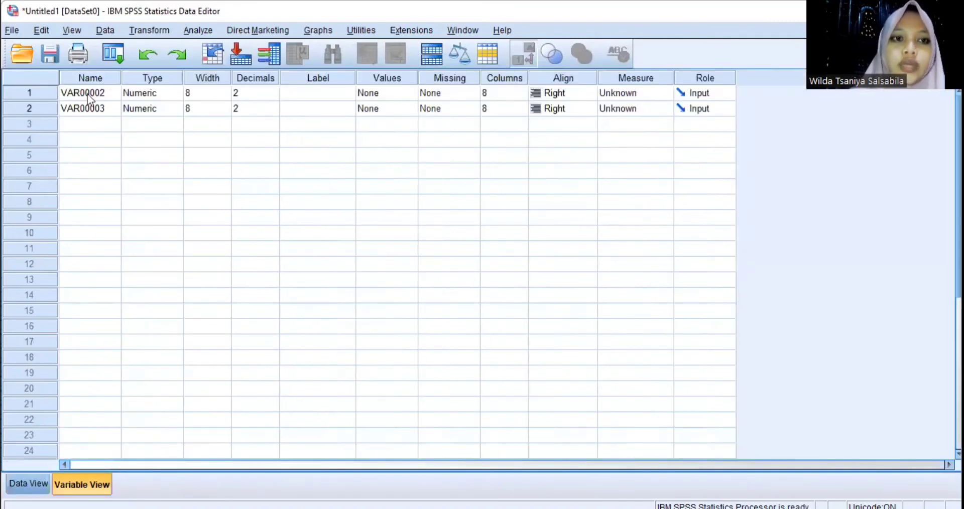
click(88, 95)
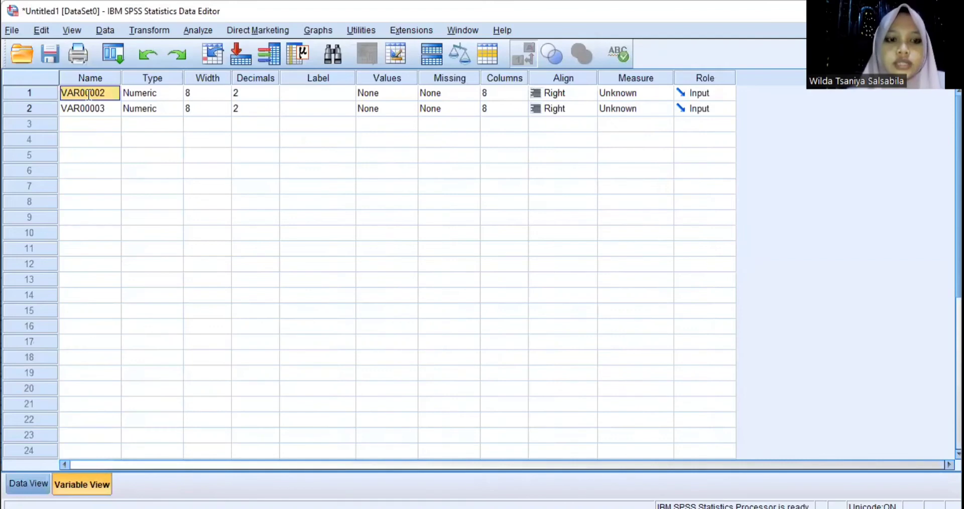
text(Penghasilan)
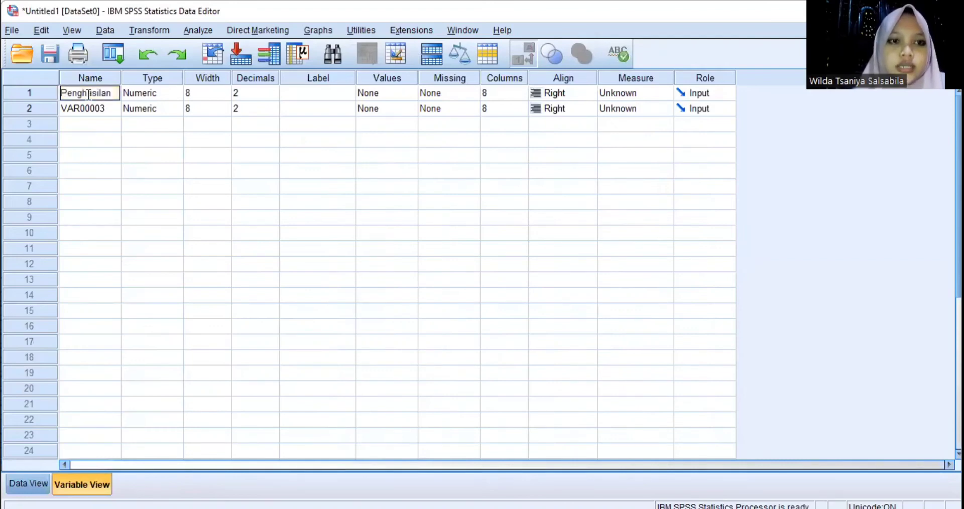
click(87, 114)
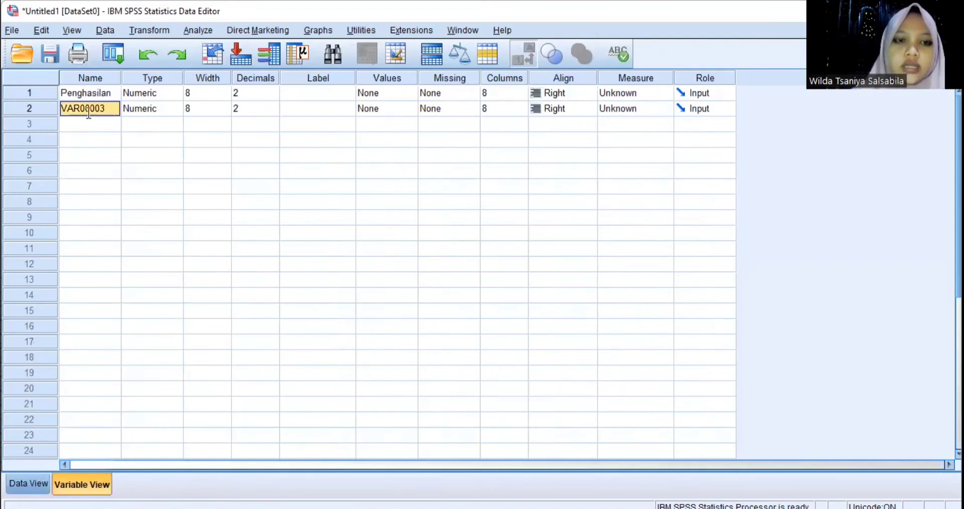
text(Jumlah_)
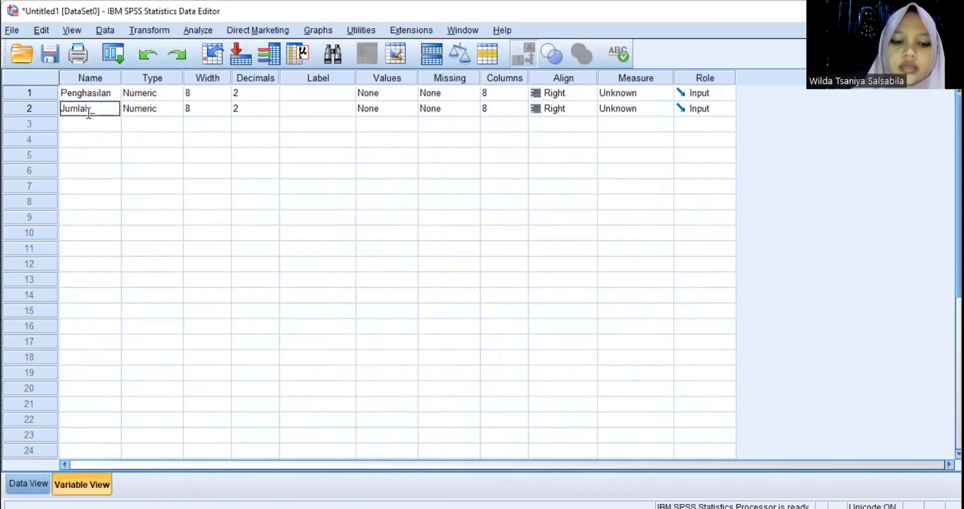
text(Sepeda)
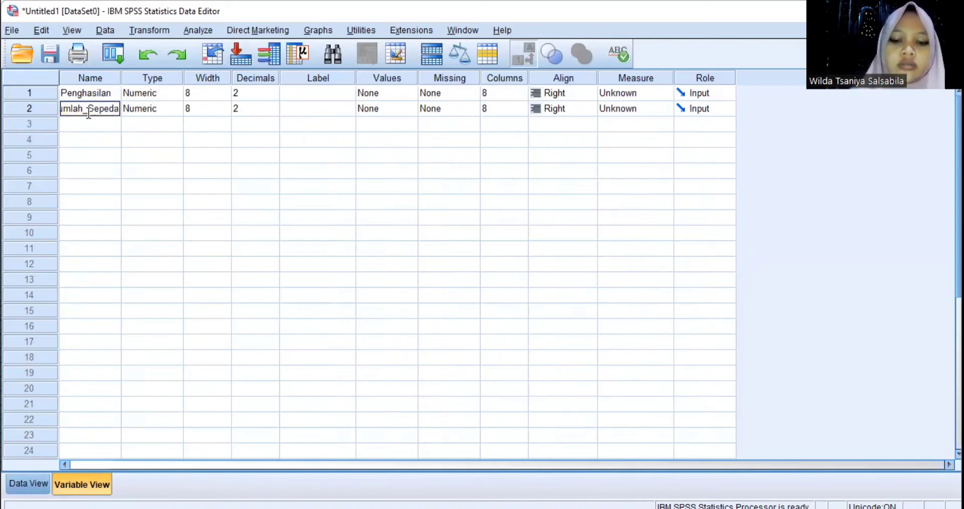
text(_Motor)
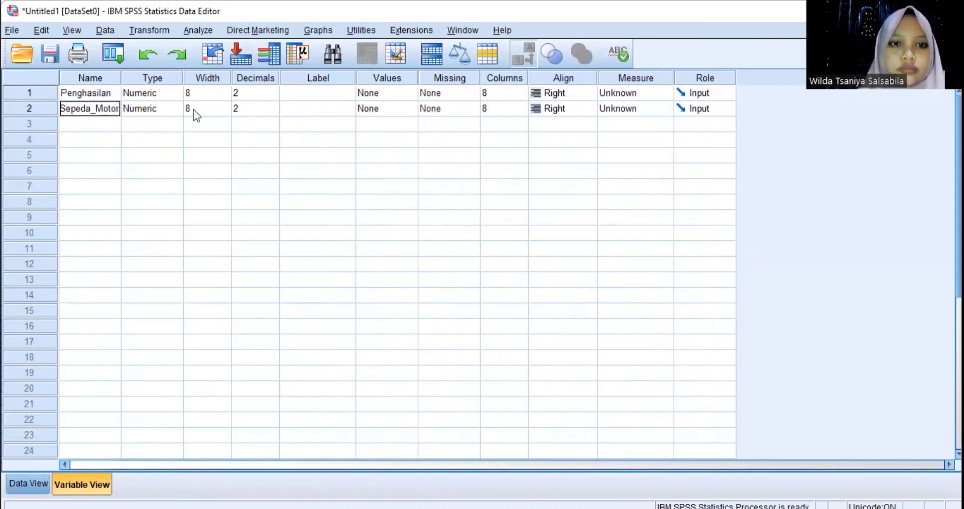
Set the decimals of both Penghasilan and the motorcycle count variable to 0.
click(251, 92)
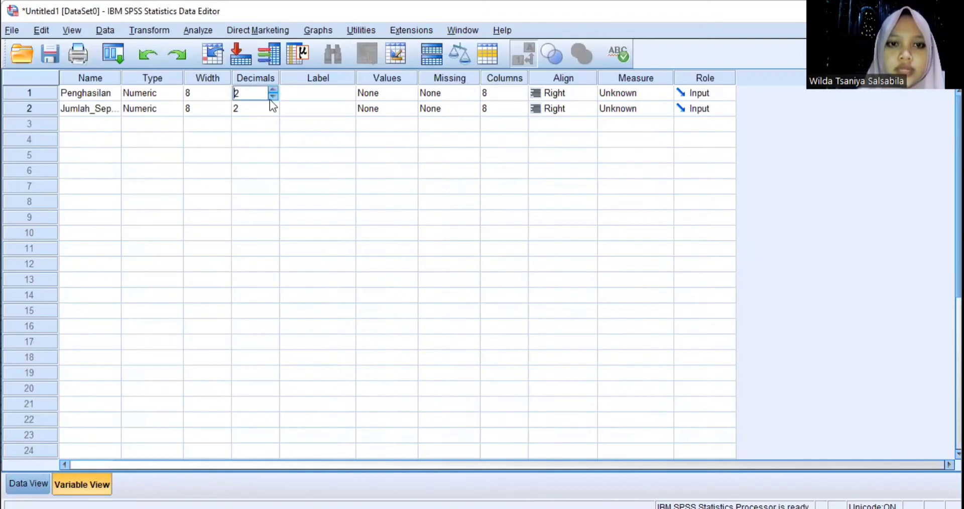
double_click(269, 98)
click(268, 102)
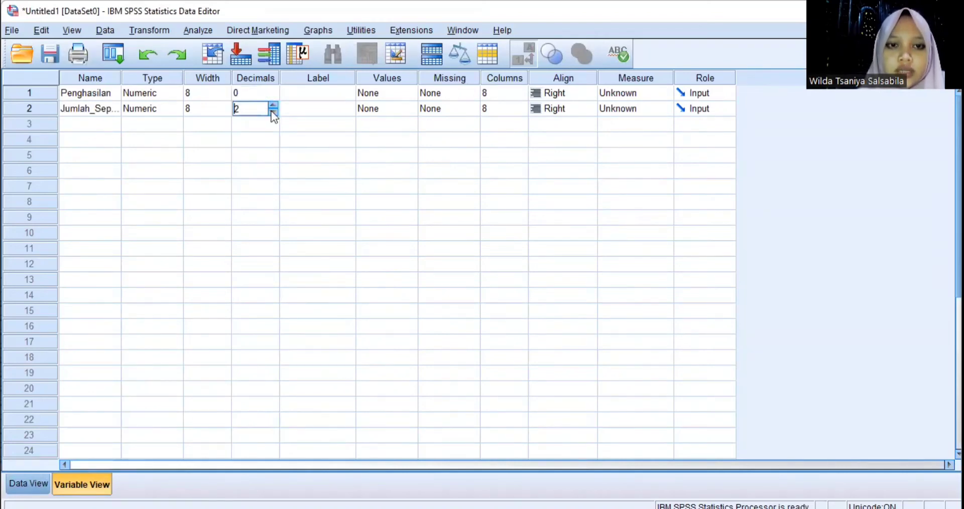
double_click(273, 112)
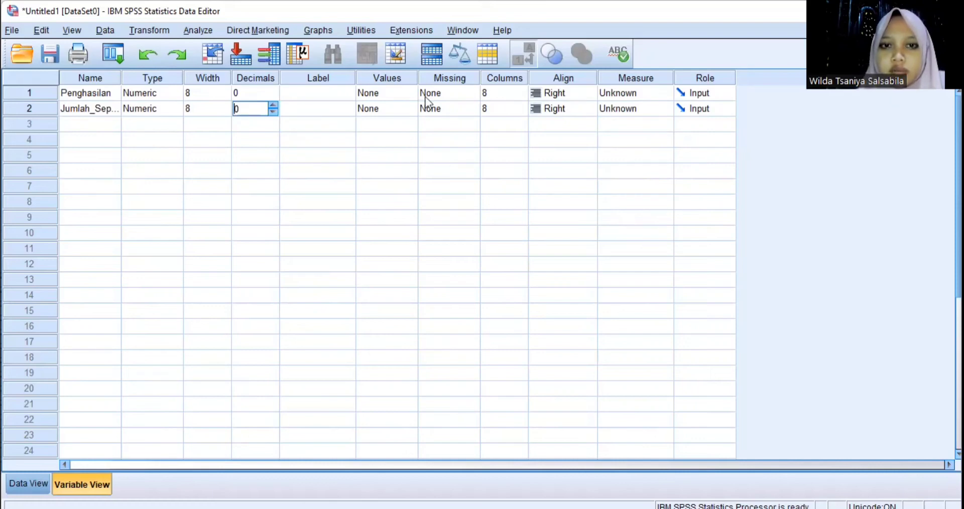
Add a value label to Penghasilan defining 1 as "pendapata kurang dari 2 juta".
double_click(405, 93)
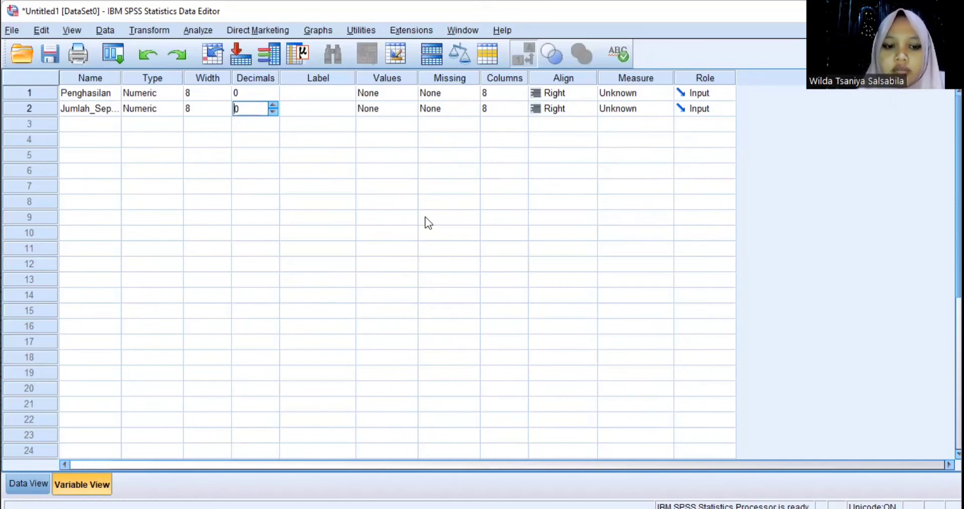
text(1)
click(424, 227)
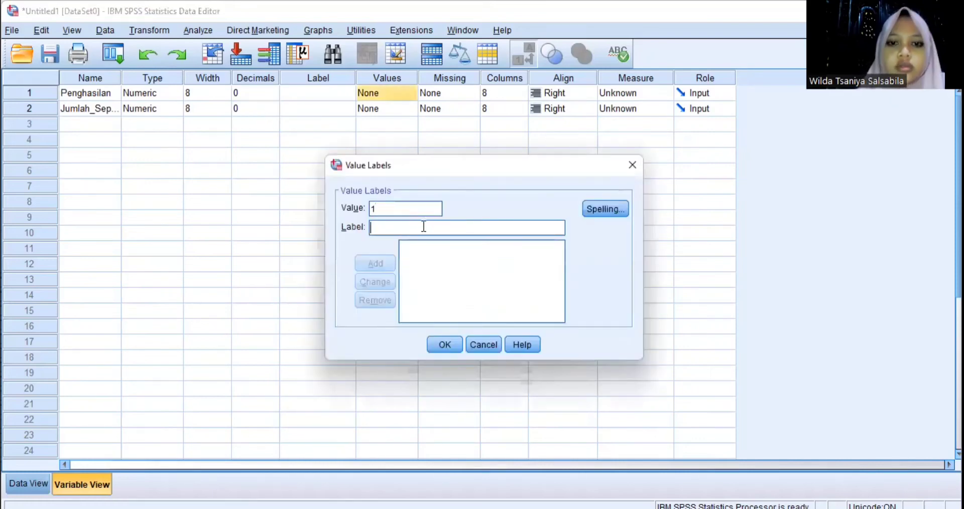
text(pendapa)
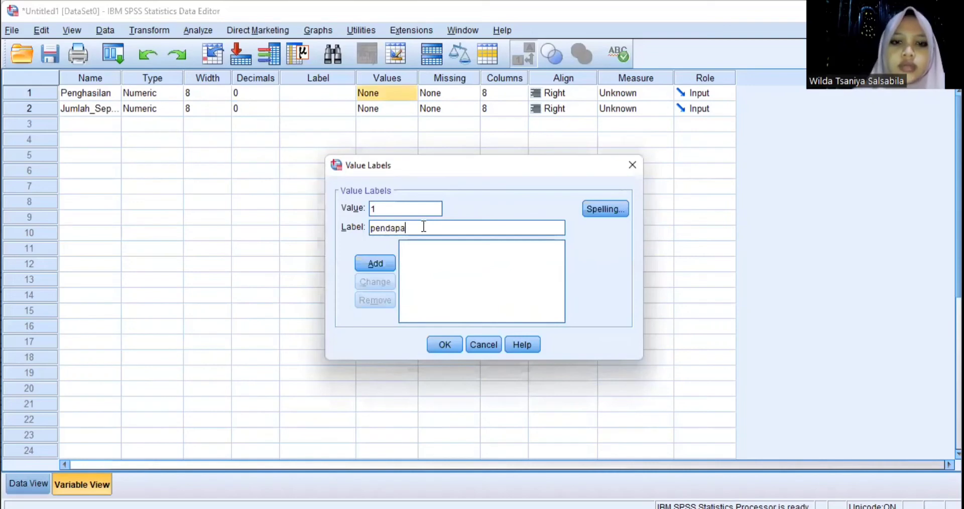
text(ta kurang d)
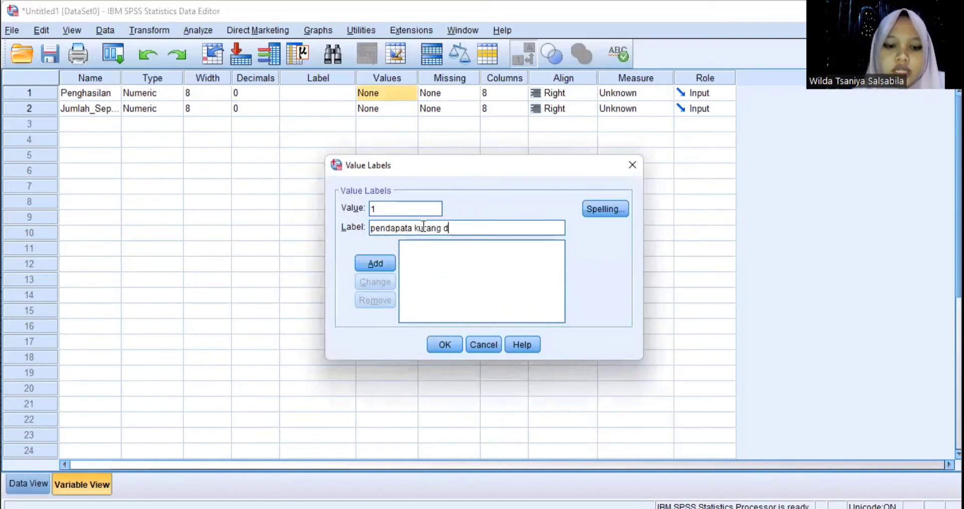
text(ari 2 juta)
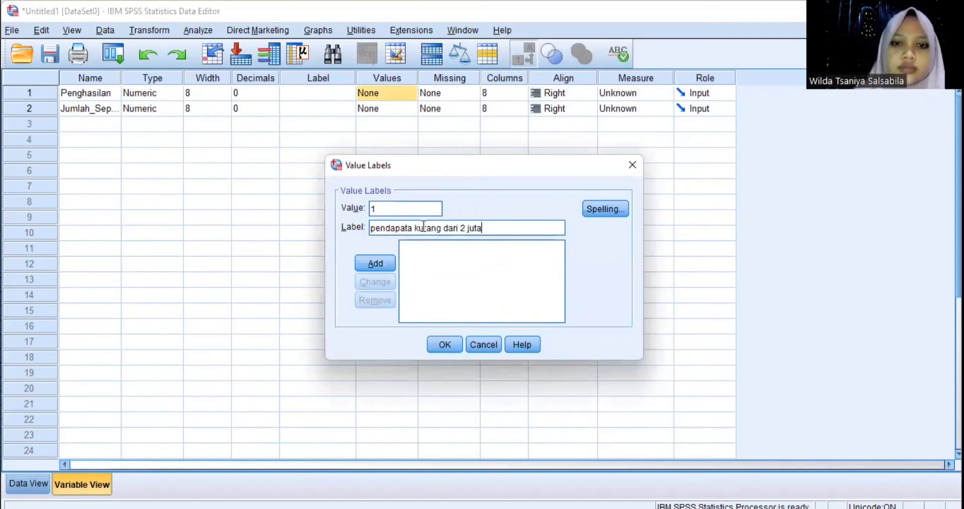
click(383, 264)
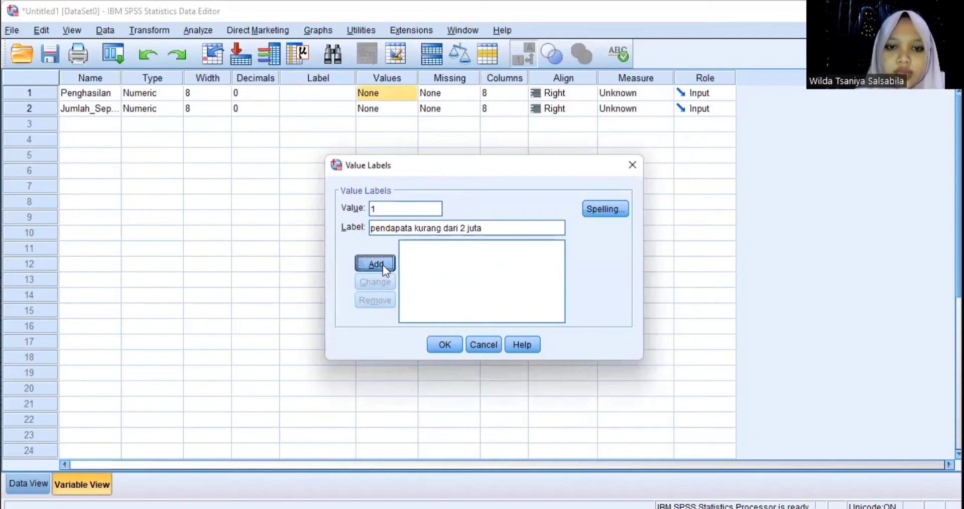
Add the Penghasilan value label defining 2 as "pendapatan antara 2-3,5 juta".
text(2)
click(395, 227)
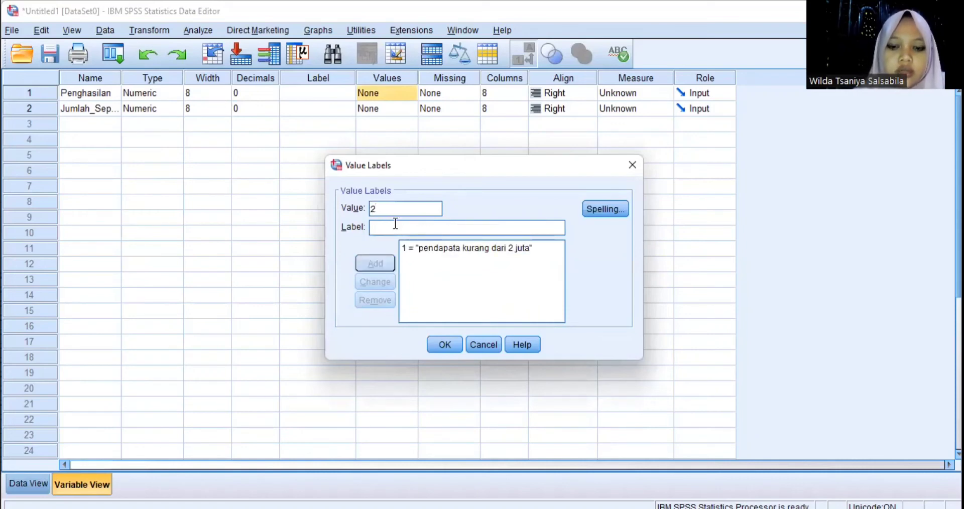
text(pendapata)
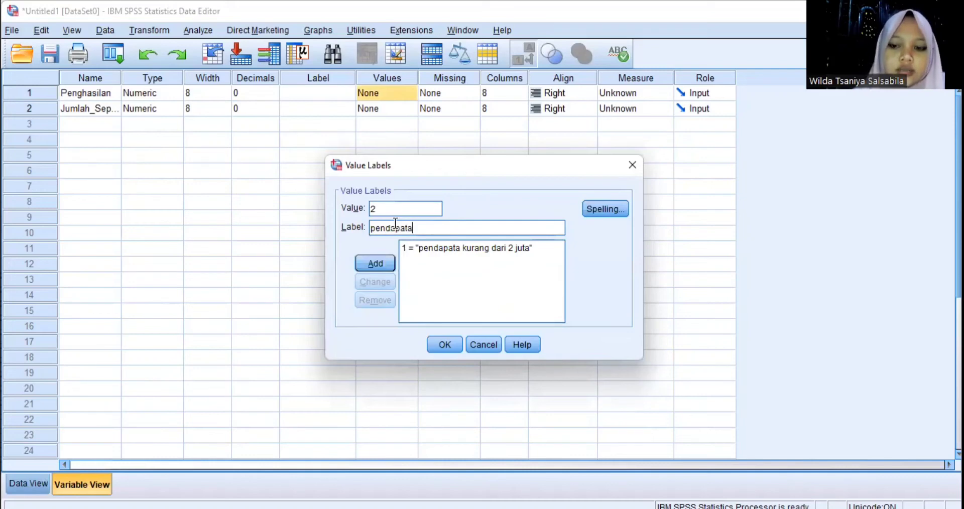
text(n antara )
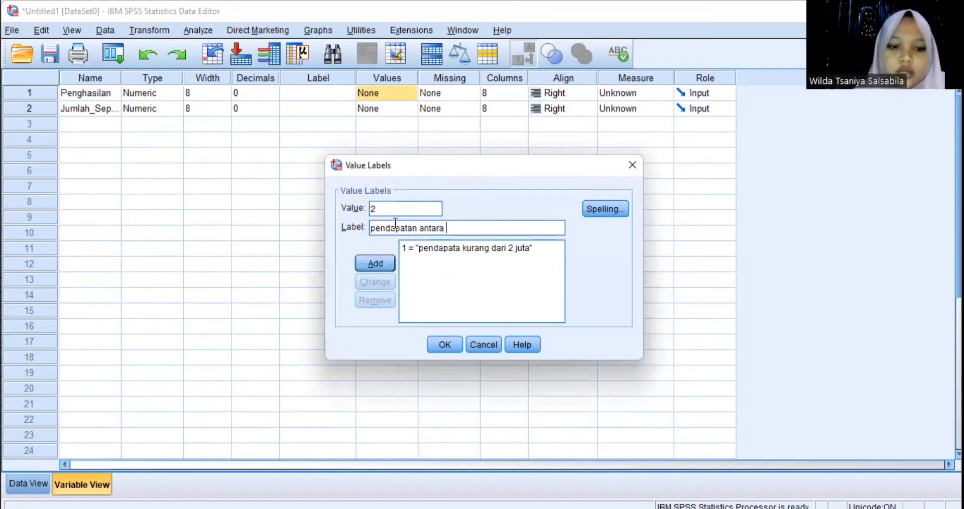
text(2-3,5 j)
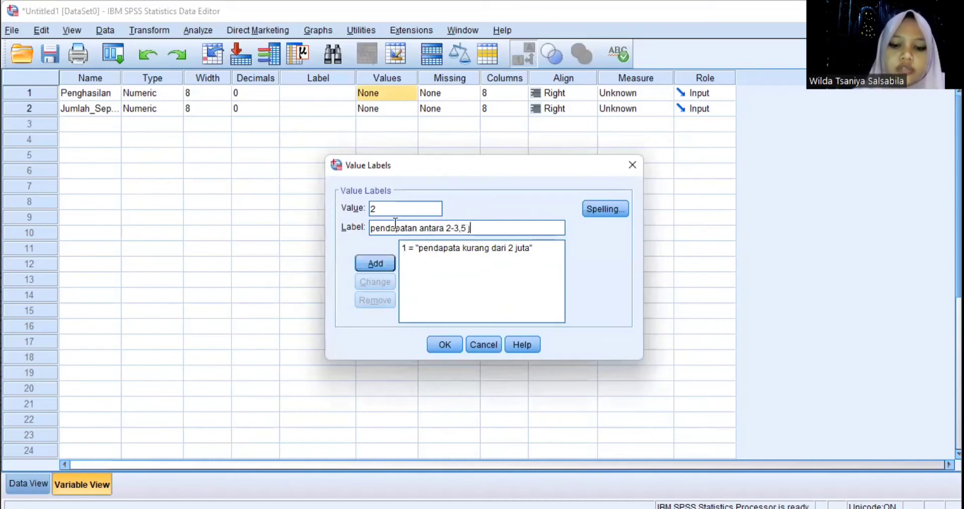
text(uta)
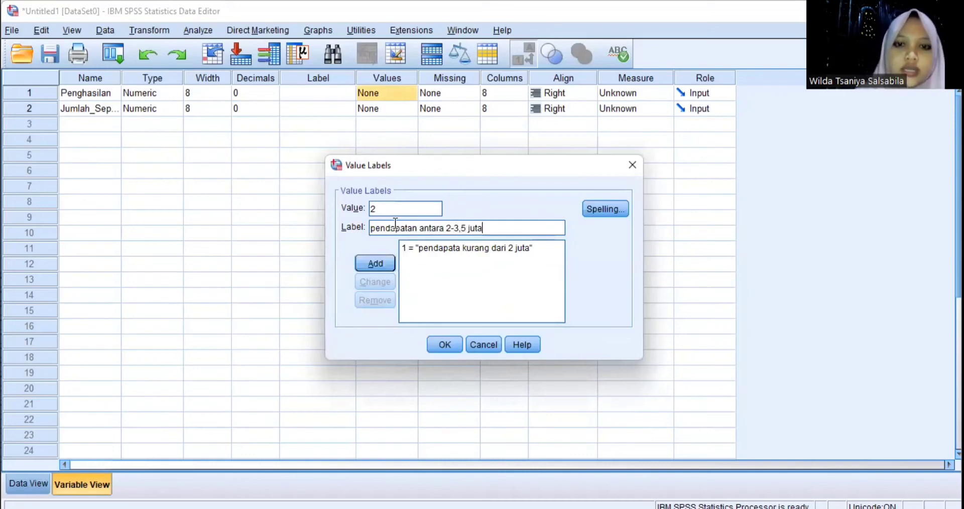
click(382, 262)
Add the Penghasilan value label defining 3 as "pendapatan antara 3,5-5 juta".
text(3)
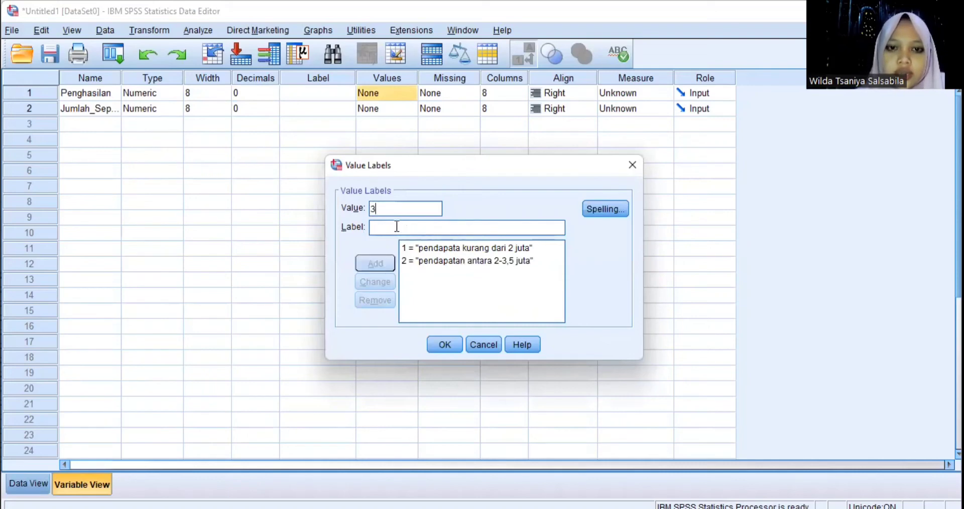
click(396, 226)
text(pendapa)
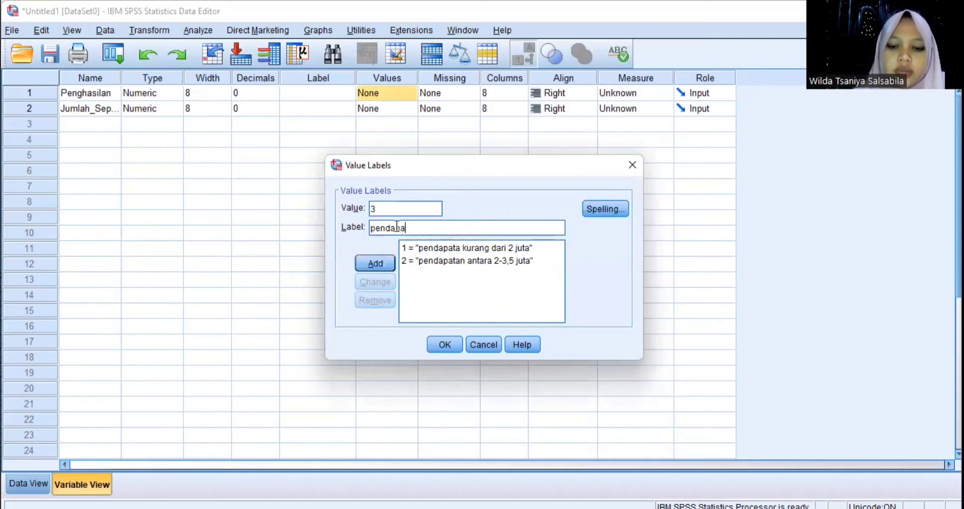
text(tan anta)
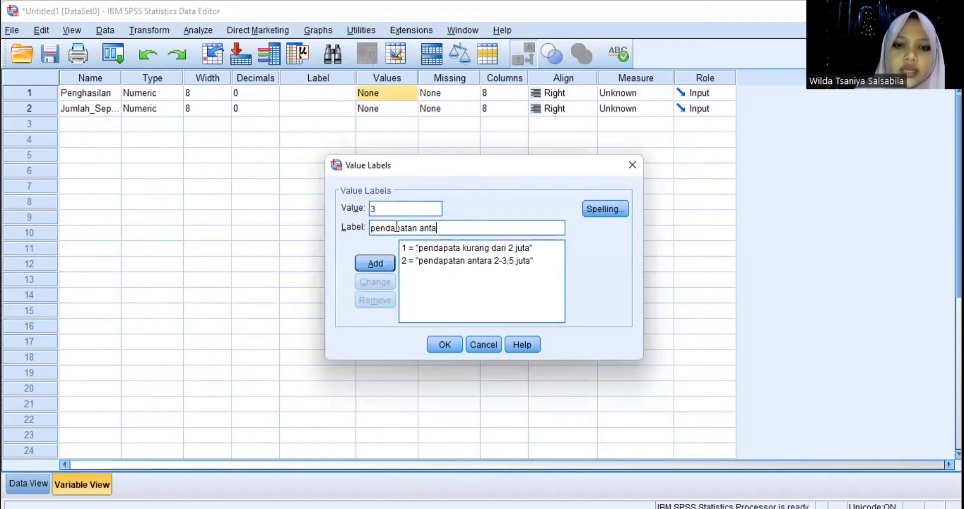
text(ra 3,5)
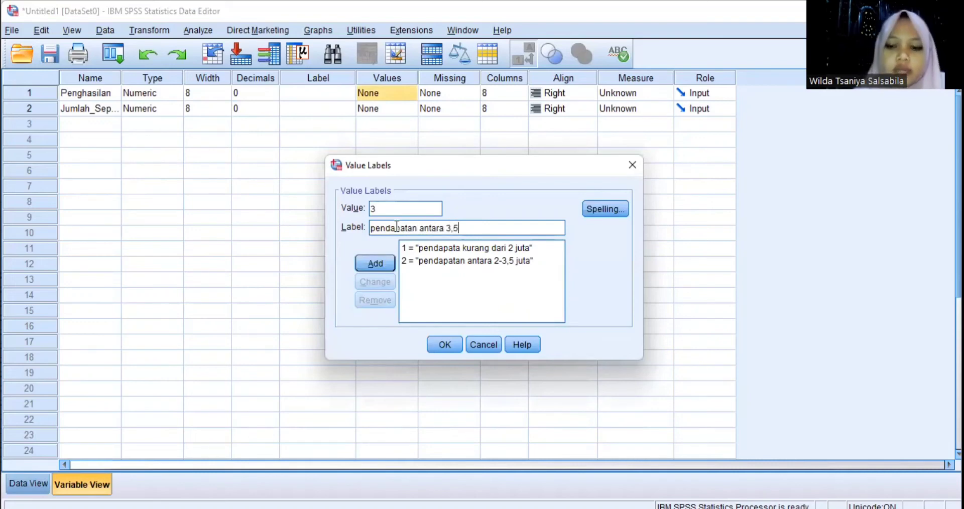
text(-5)
text(juta)
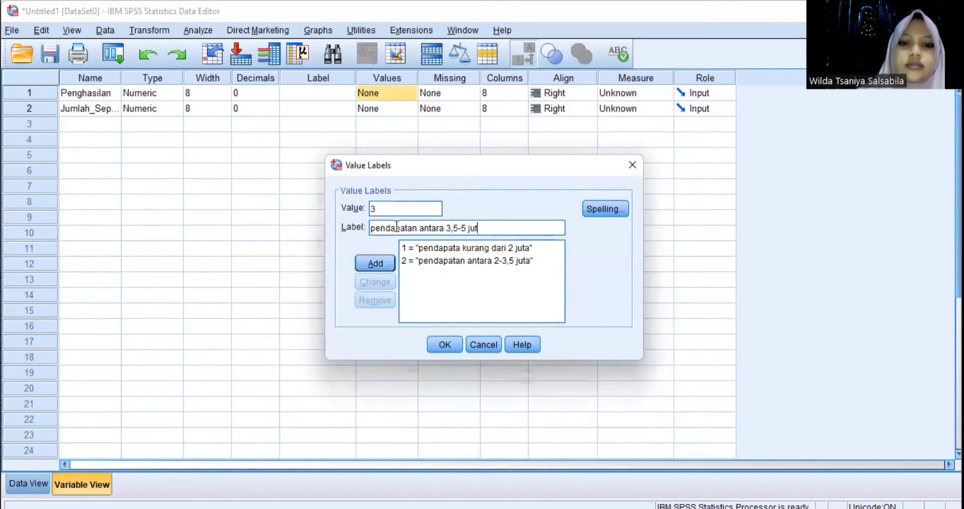
click(374, 263)
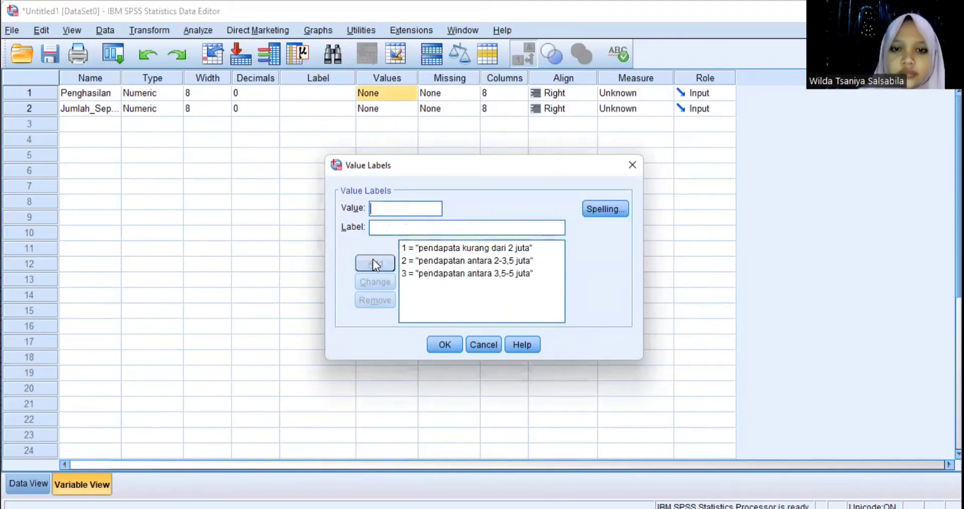
Add the Penghasilan value label defining 4 as "pendapatan lebih dari 5 juta" and apply the value labels.
text(4)
click(397, 228)
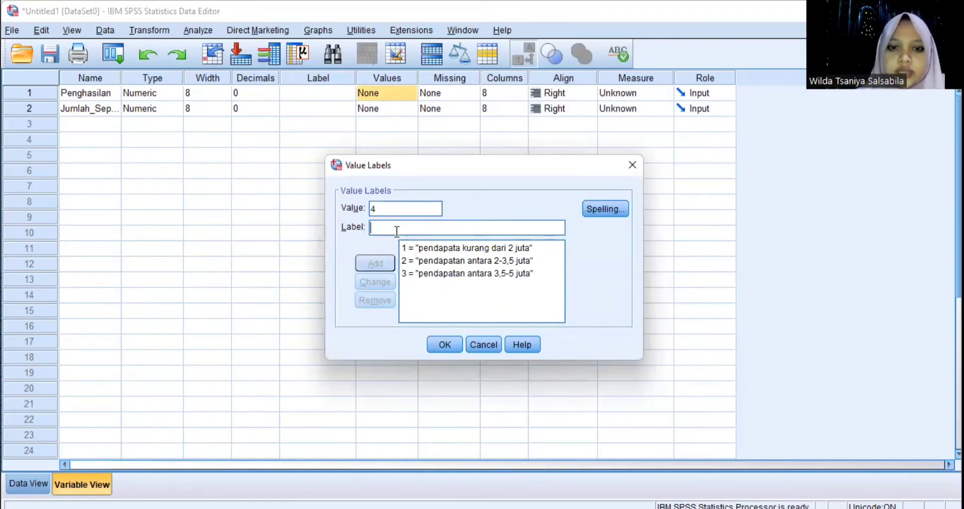
text(pendapatan )
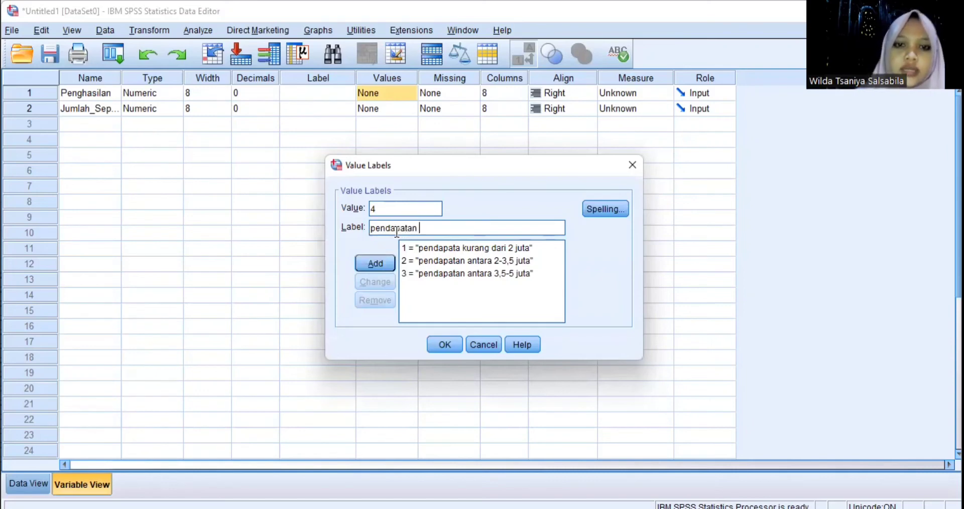
text(lebih dari 5 juta)
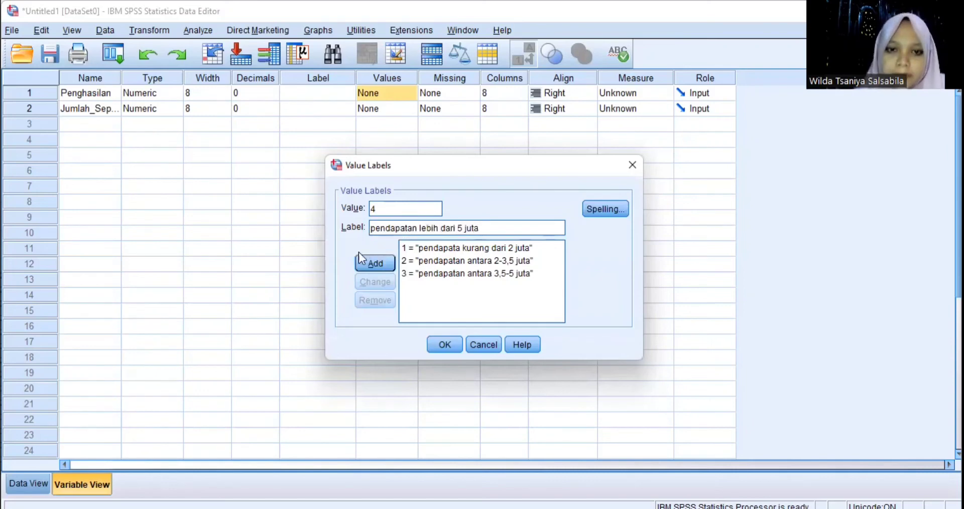
click(371, 258)
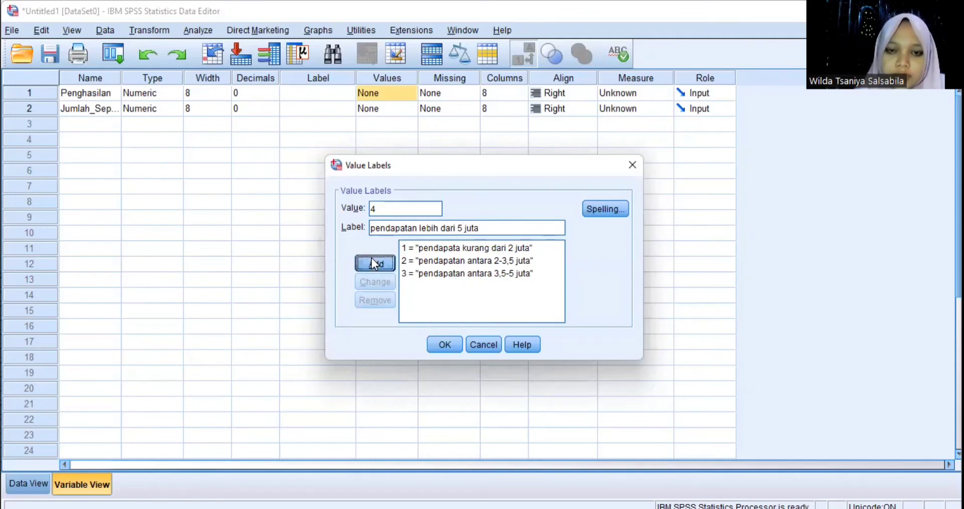
click(443, 346)
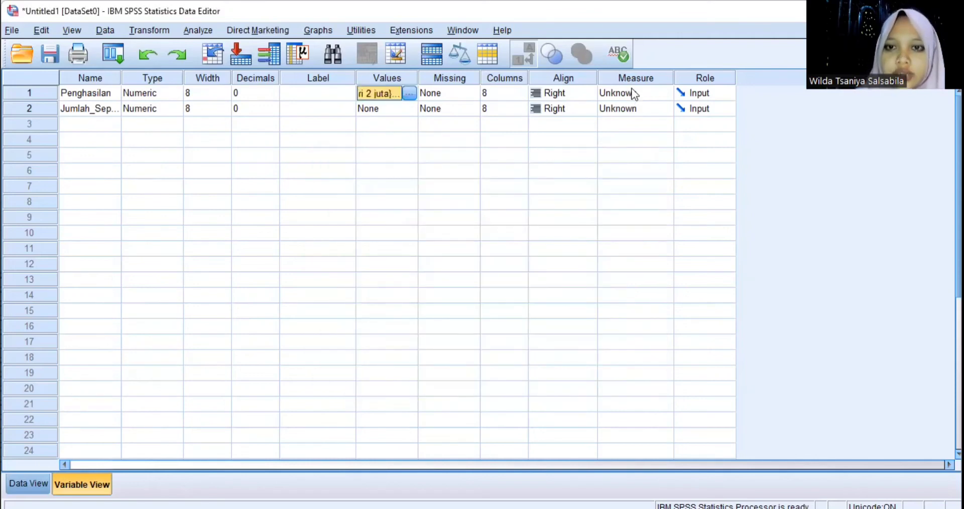
Set the measurement level of both Penghasilan and the motorcycle count variable to Ordinal.
click(633, 98)
click(633, 121)
click(632, 110)
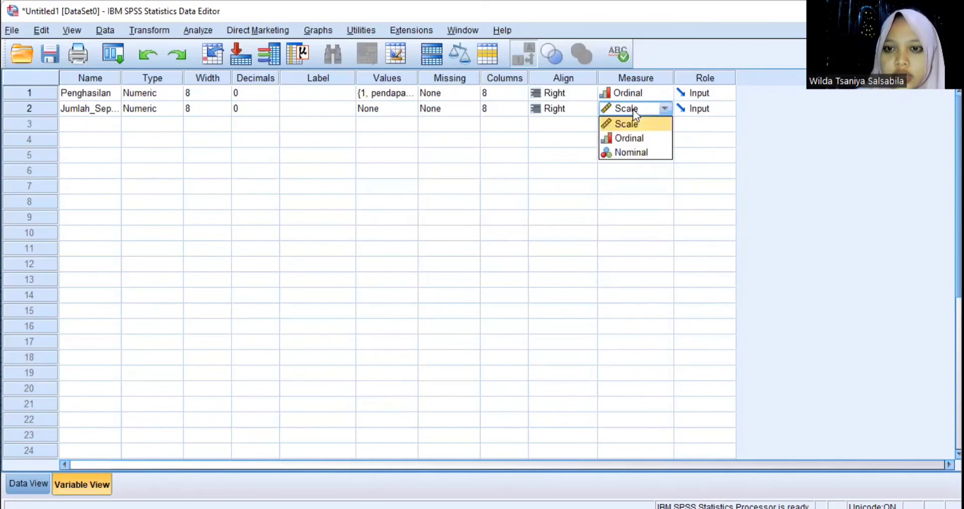
click(643, 137)
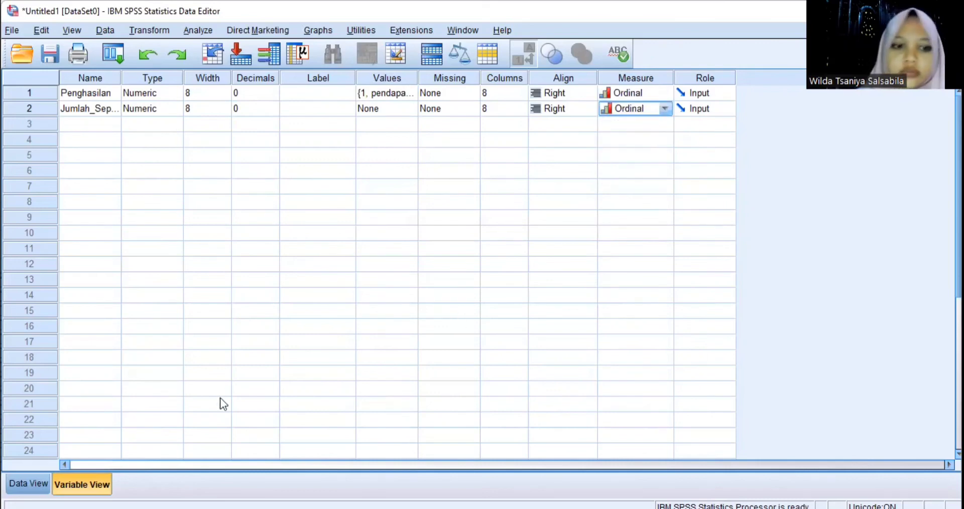
Open the legacy nonparametric test for several (K) independent samples.
click(204, 30)
key(Right)
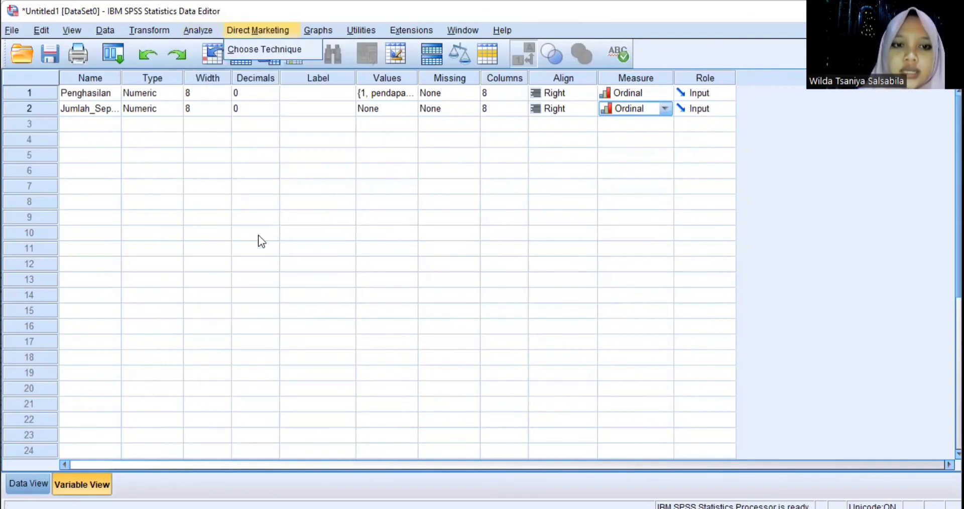
click(206, 30)
click(205, 30)
mouse_move(227, 289)
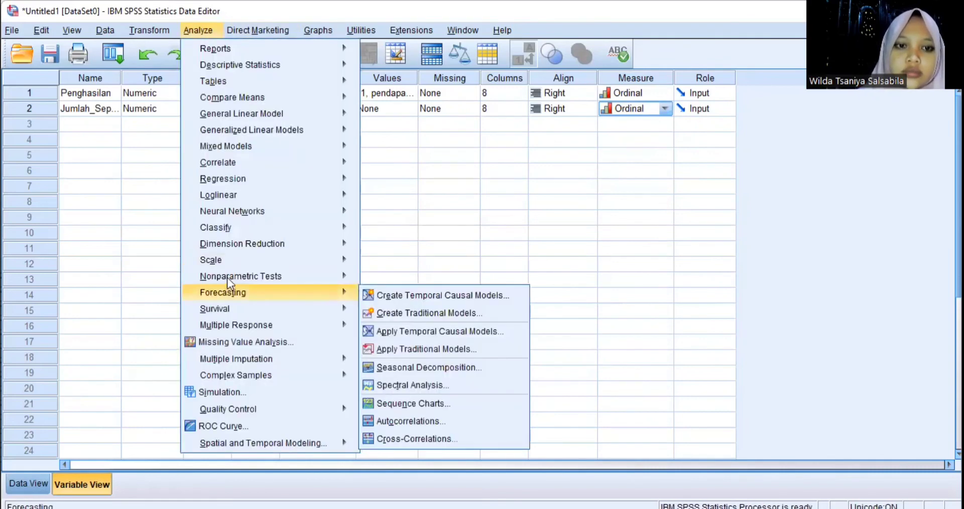
mouse_move(389, 330)
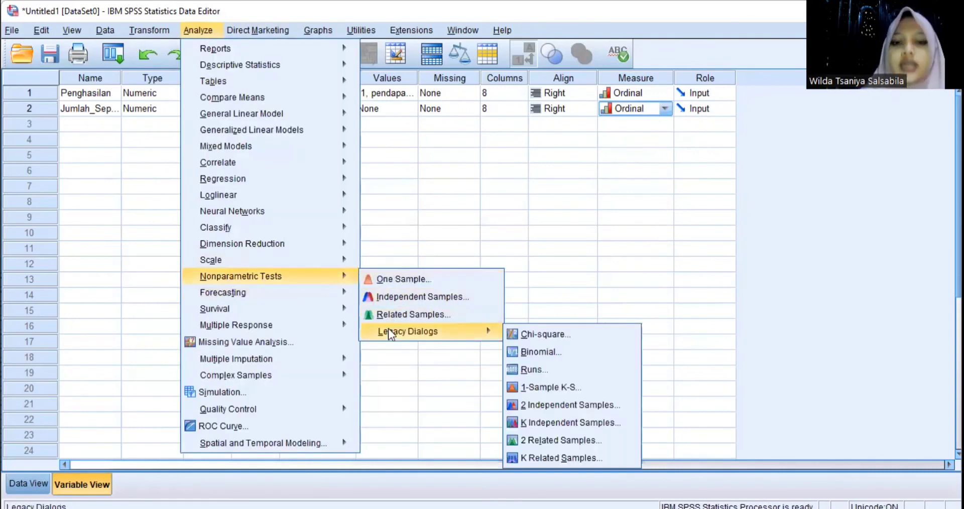
click(556, 418)
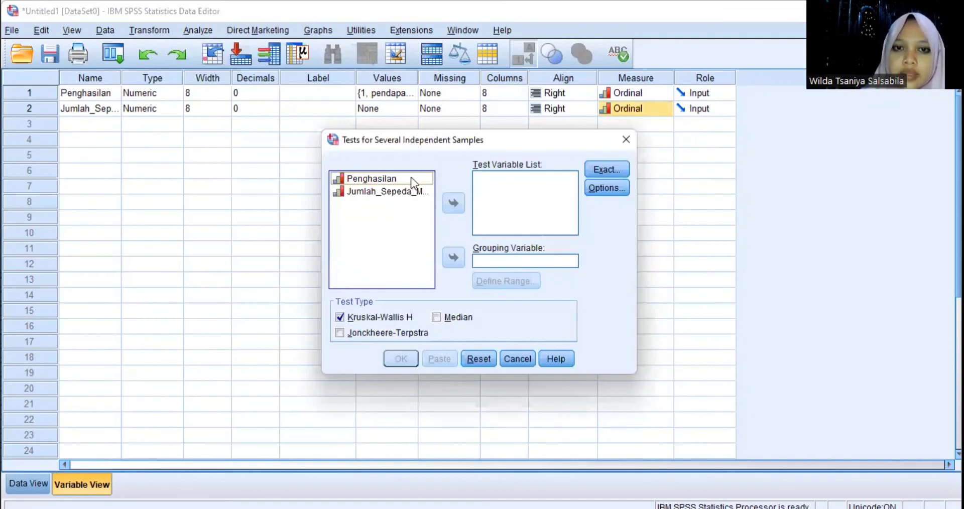
Assign Penghasilan as the grouping variable and the motorcycle count variable as the test variable.
click(411, 178)
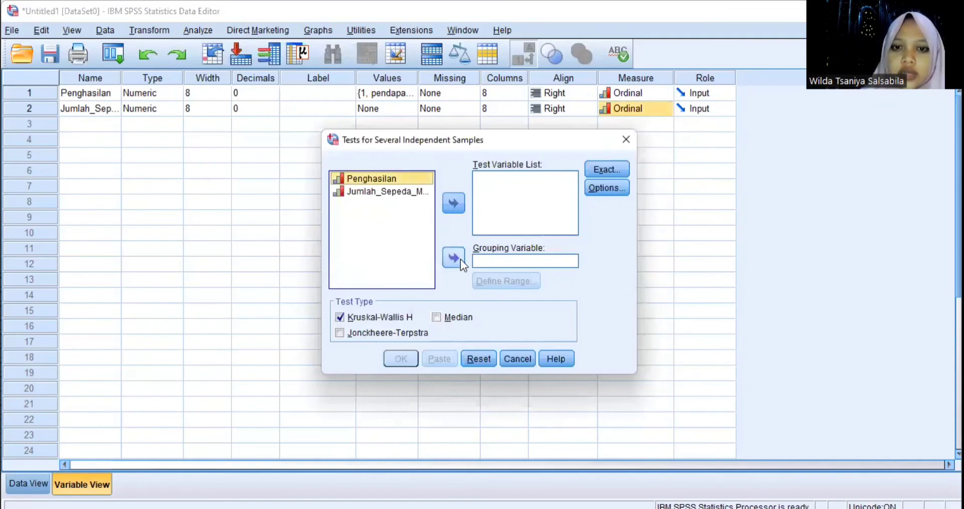
click(454, 258)
click(412, 181)
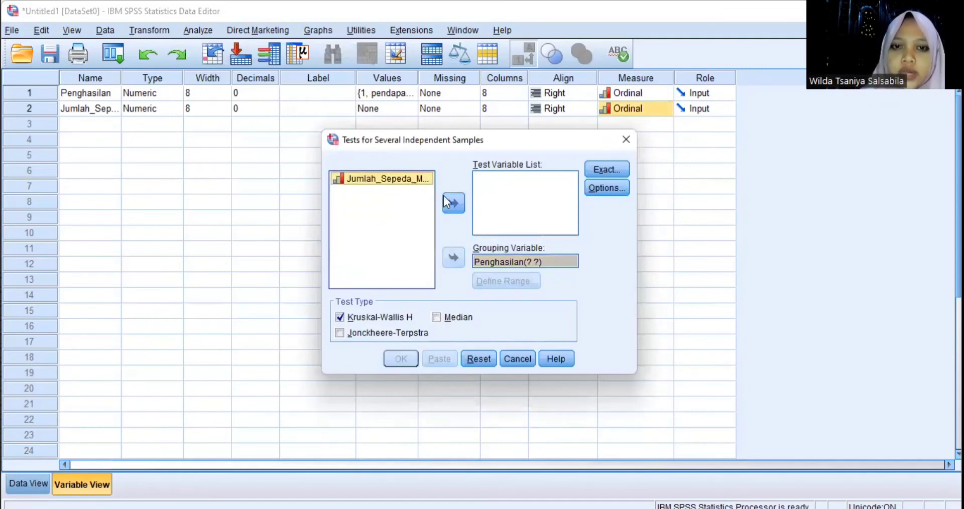
click(447, 202)
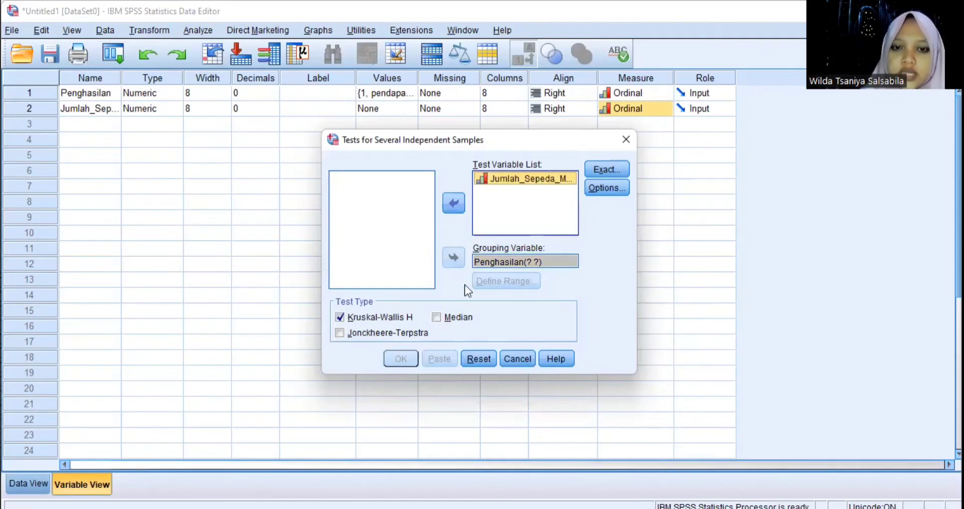
Request descriptive statistics for the test and define the Penghasilan grouping range from 1 to 4.
click(617, 186)
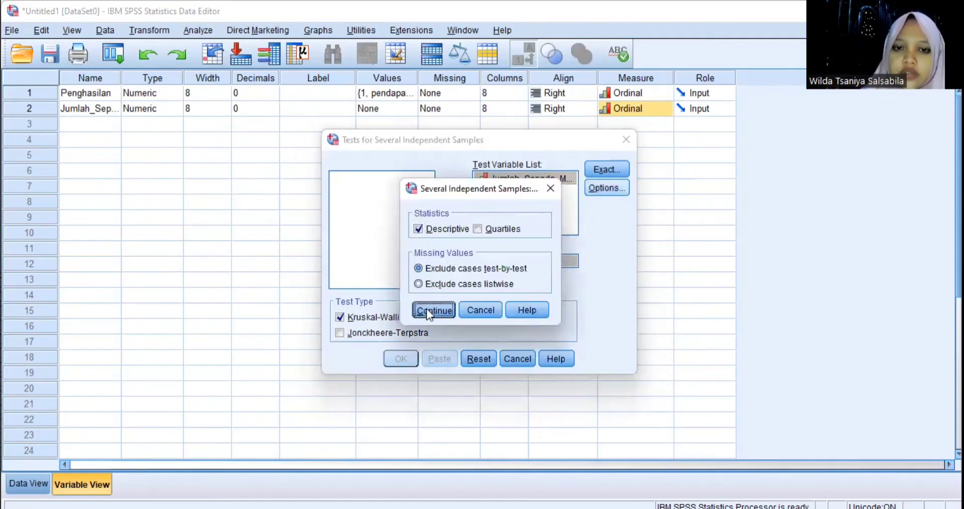
click(426, 308)
click(490, 259)
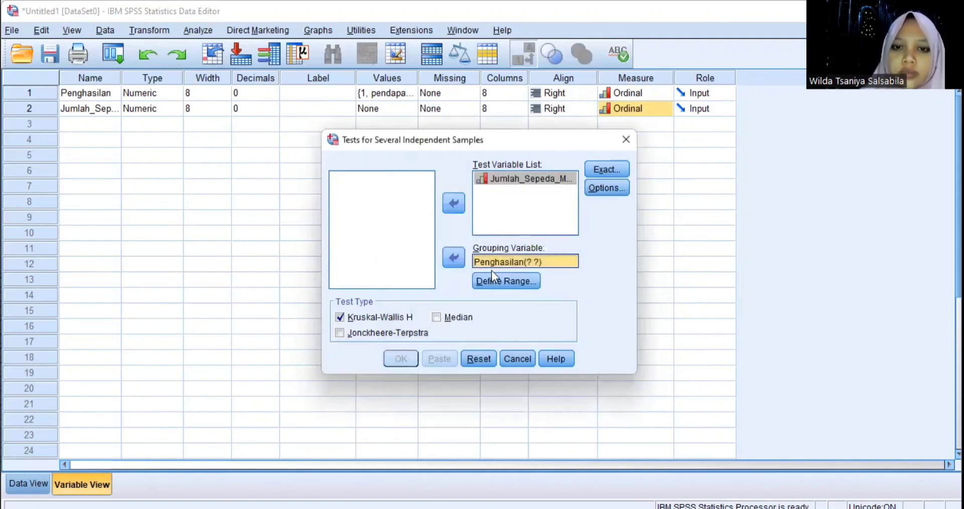
click(492, 282)
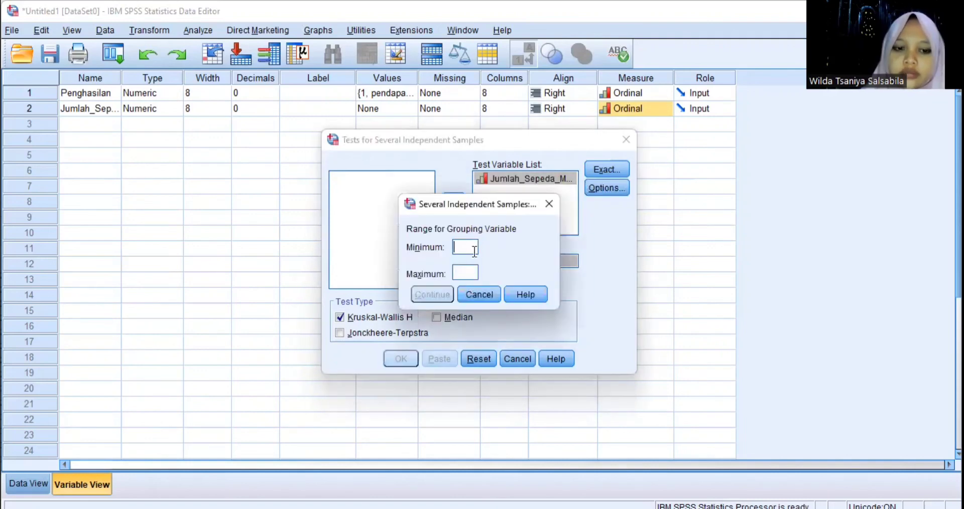
text(1)
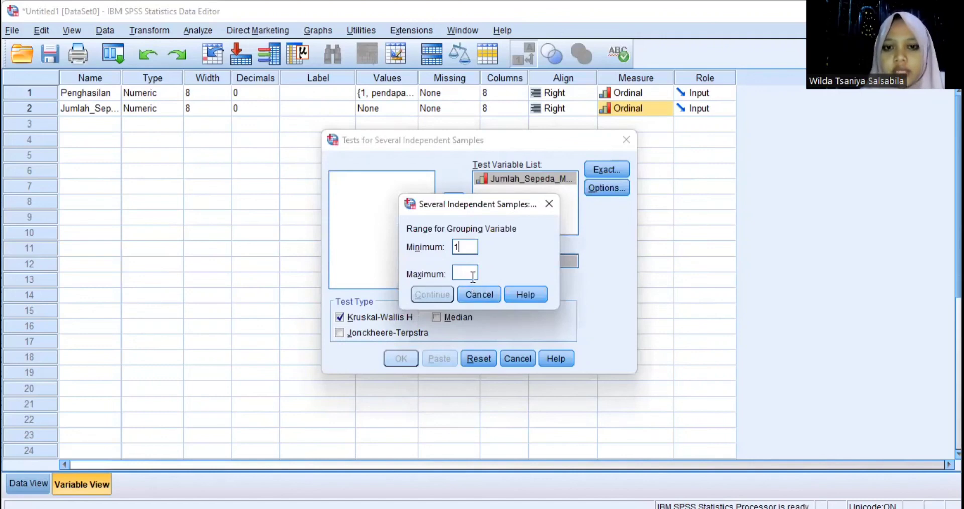
key(Tab)
text(4)
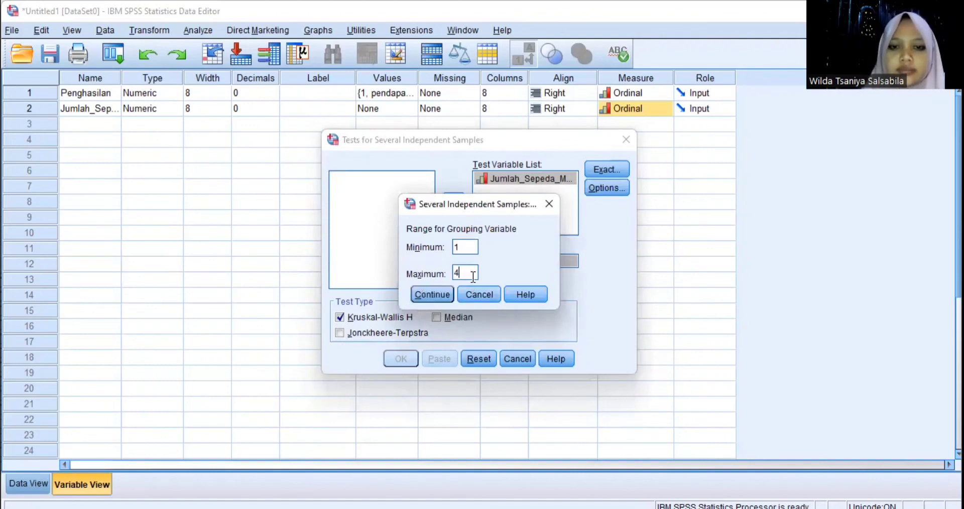
click(450, 294)
Change the test type from Kruskal-Wallis H to Median and run the test.
click(339, 317)
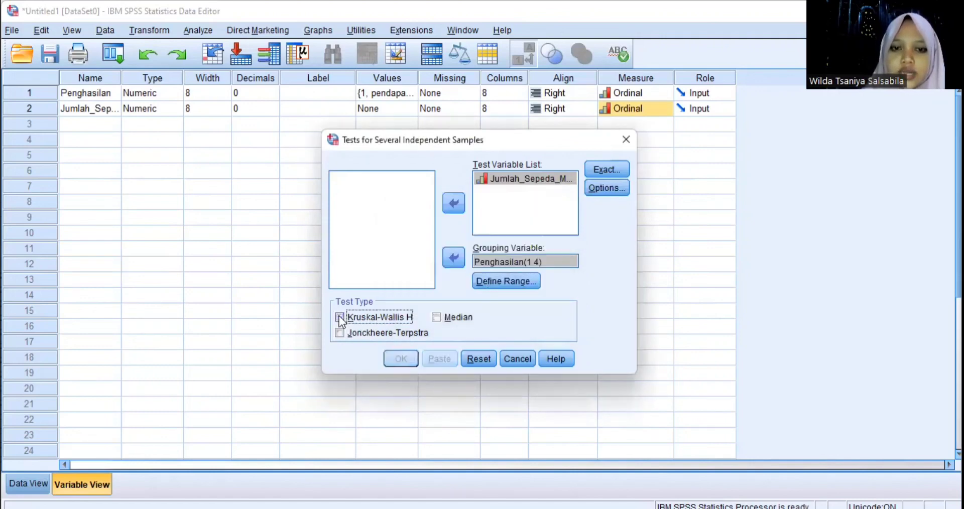
click(436, 317)
click(408, 363)
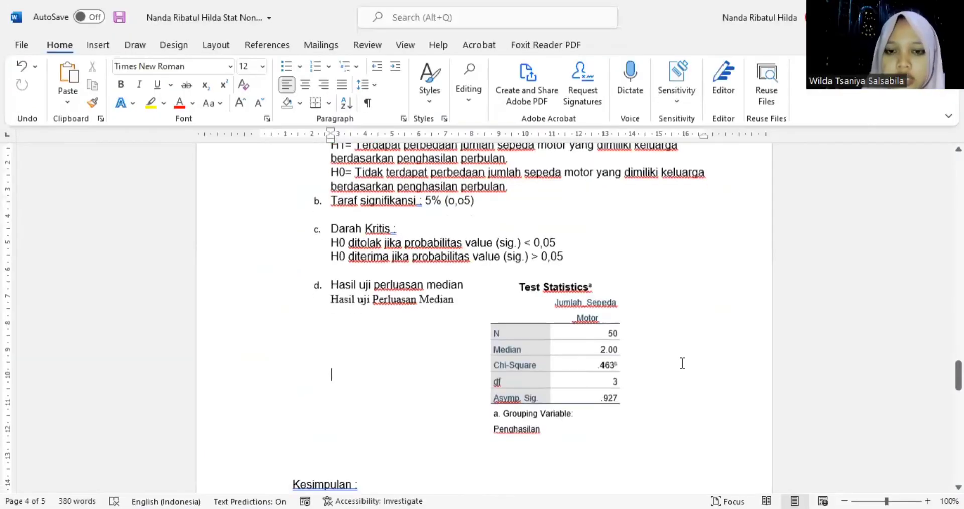
In the Word report, review the extended median test's critical region, Test Statistics table and written conclusion.
scroll(682, 363, down, 1)
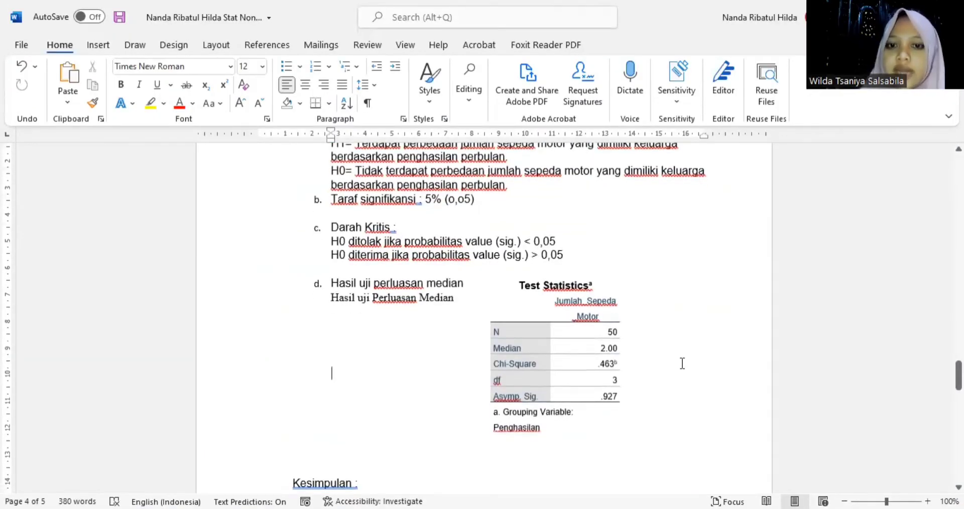
scroll(682, 364, up, 1)
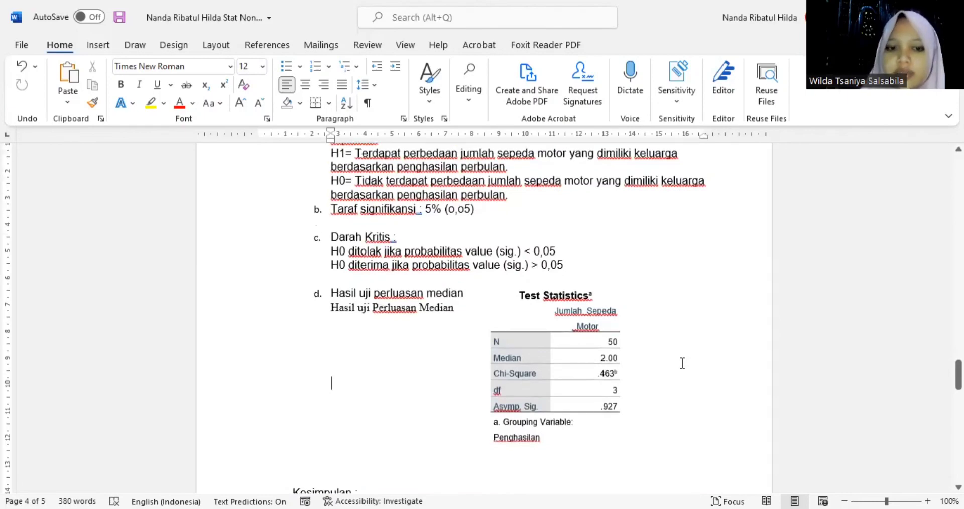
scroll(682, 364, down, 4)
scroll(683, 363, down, 1)
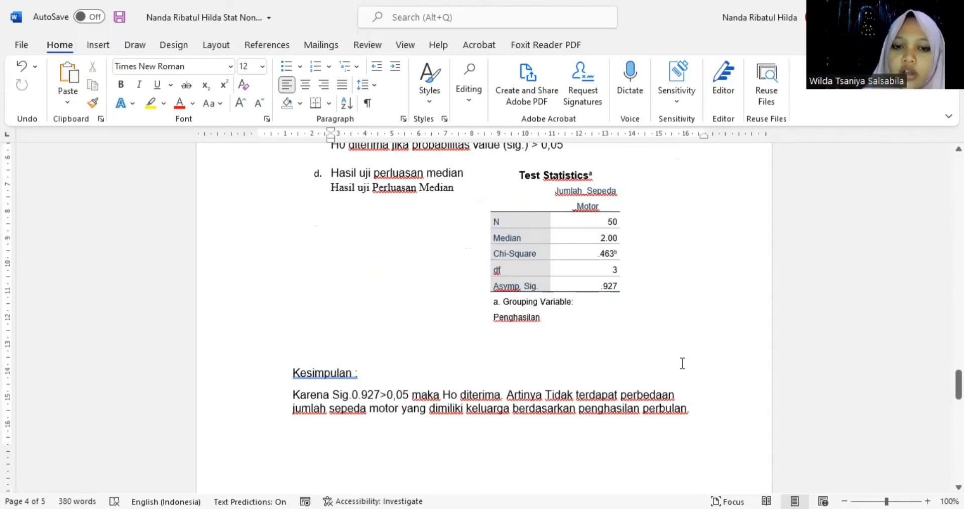
scroll(682, 363, up, 1)
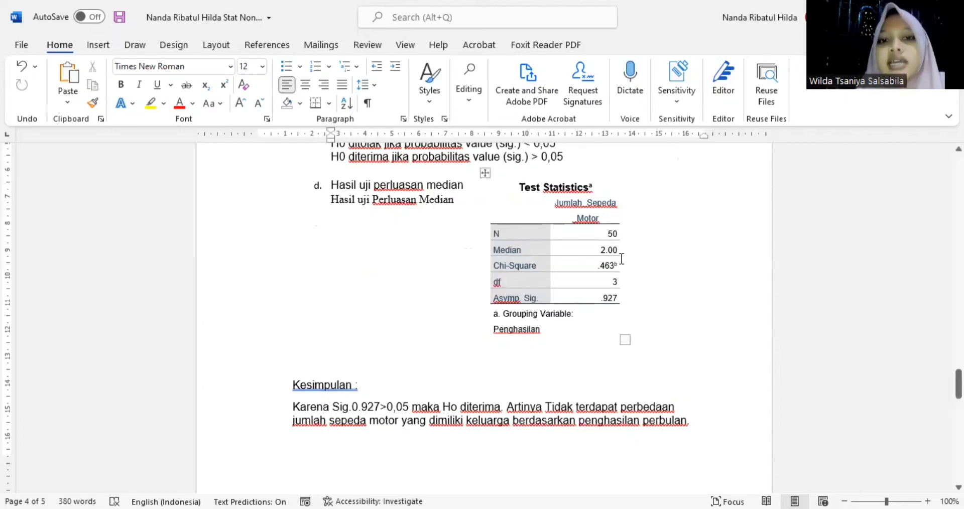
scroll(622, 259, up, 3)
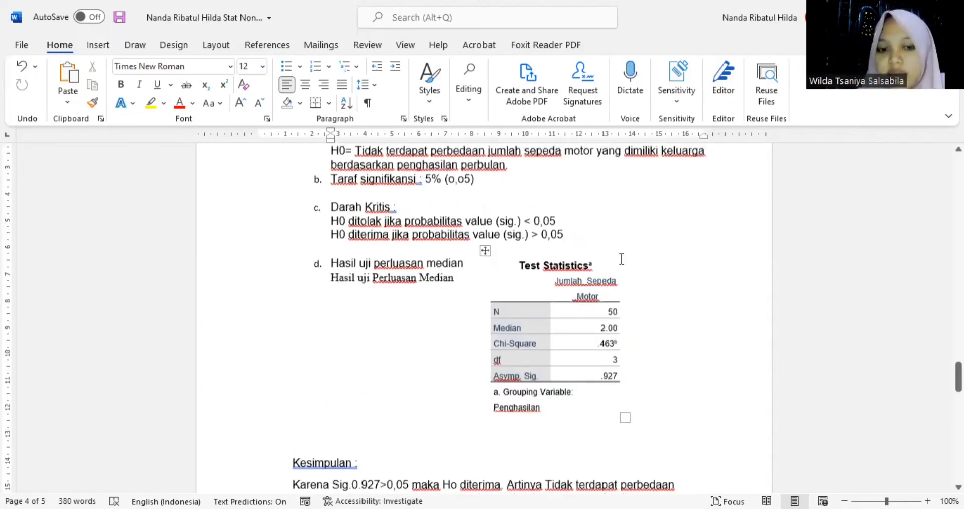
scroll(622, 259, down, 1)
scroll(621, 259, down, 1)
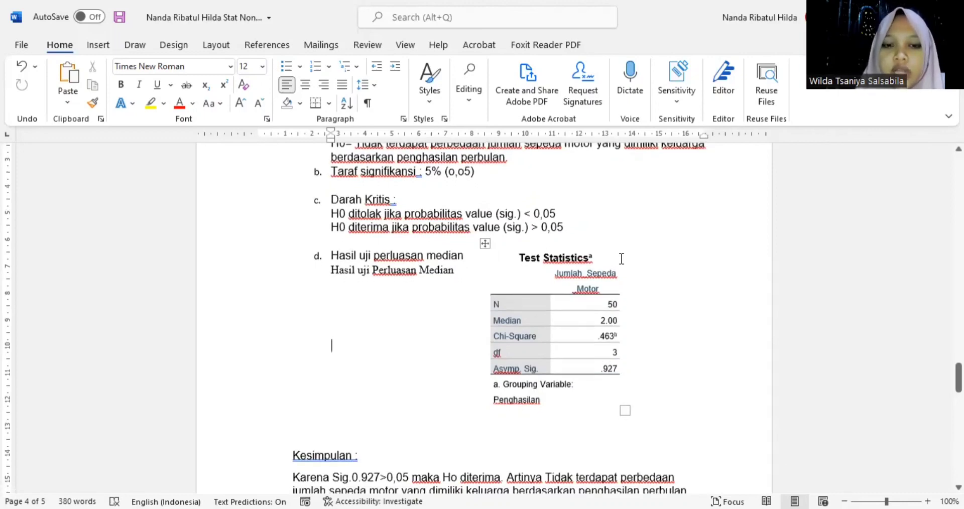
scroll(622, 259, down, 1)
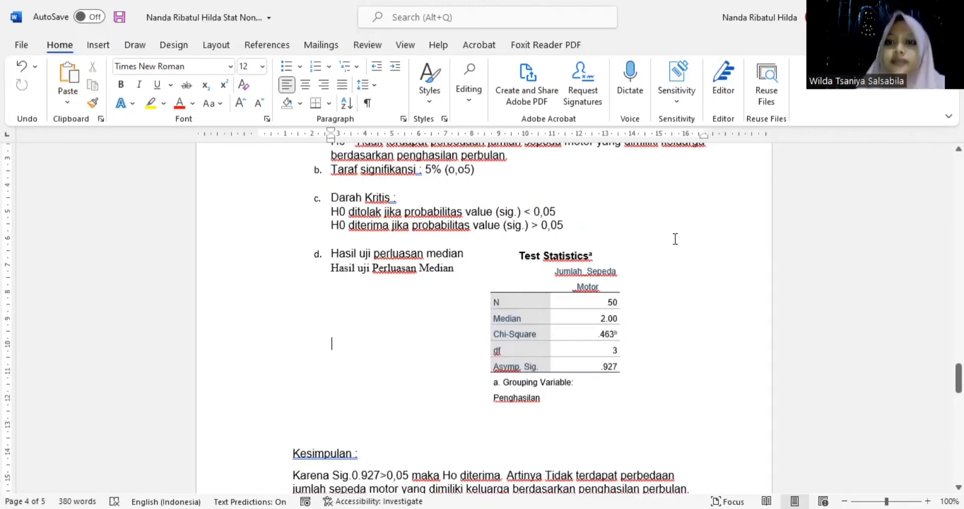